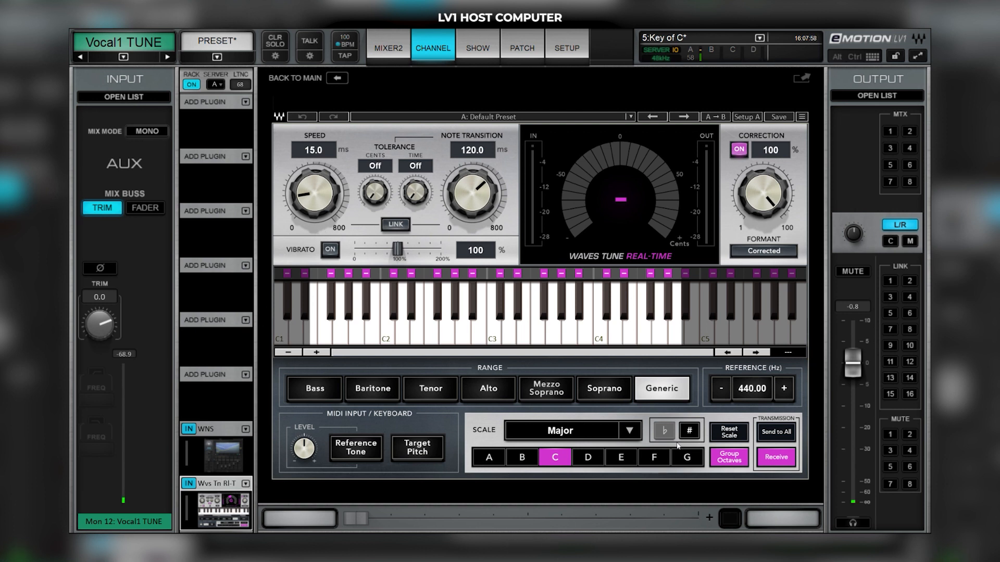
- Step through the vocal tuning channels to Vocal5TUNE and back to Vocal1 TUNE, examining their Waves Tune Real-Time settings
click(167, 56)
click(167, 56)
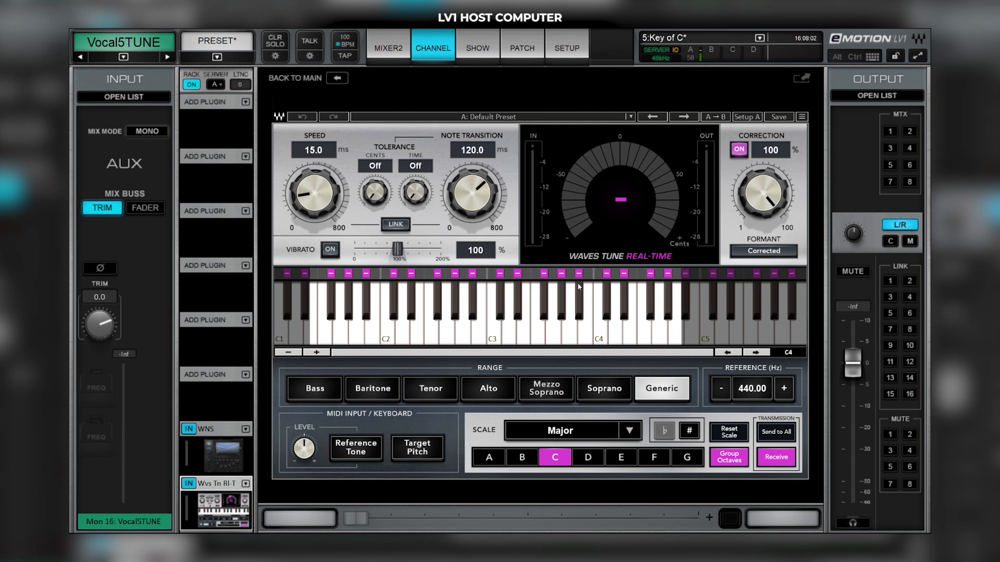
click(80, 56)
click(80, 57)
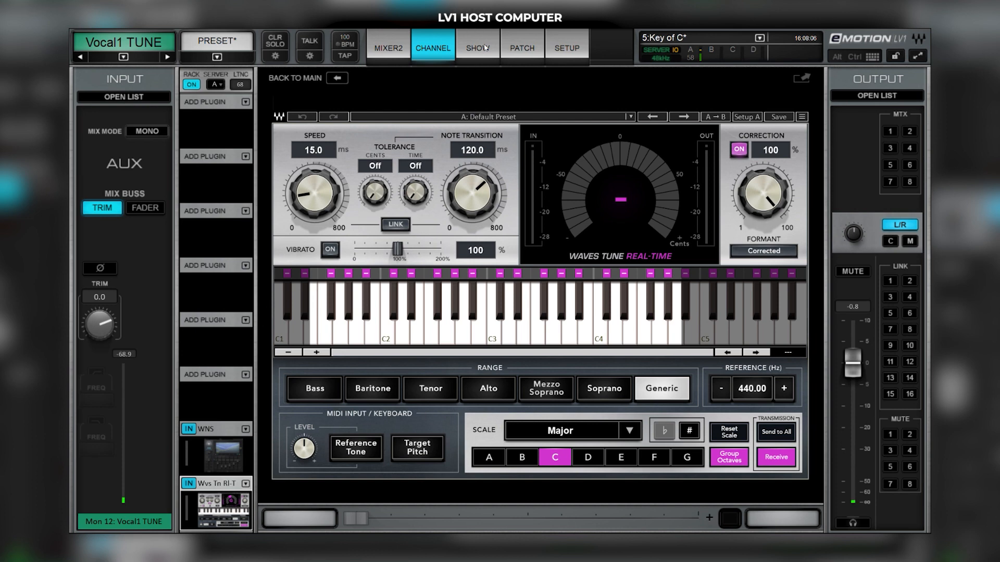
- Open the show's scene list and go through the key scenes from Key of Ab to Key of Eb
click(485, 48)
click(185, 173)
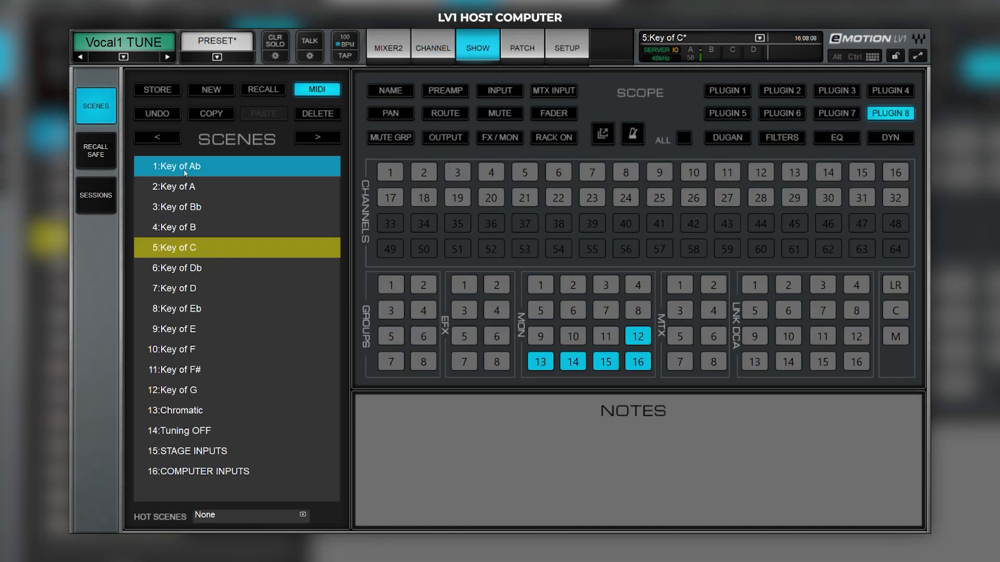
click(182, 187)
click(182, 207)
click(183, 227)
click(185, 247)
click(186, 268)
click(187, 290)
click(190, 310)
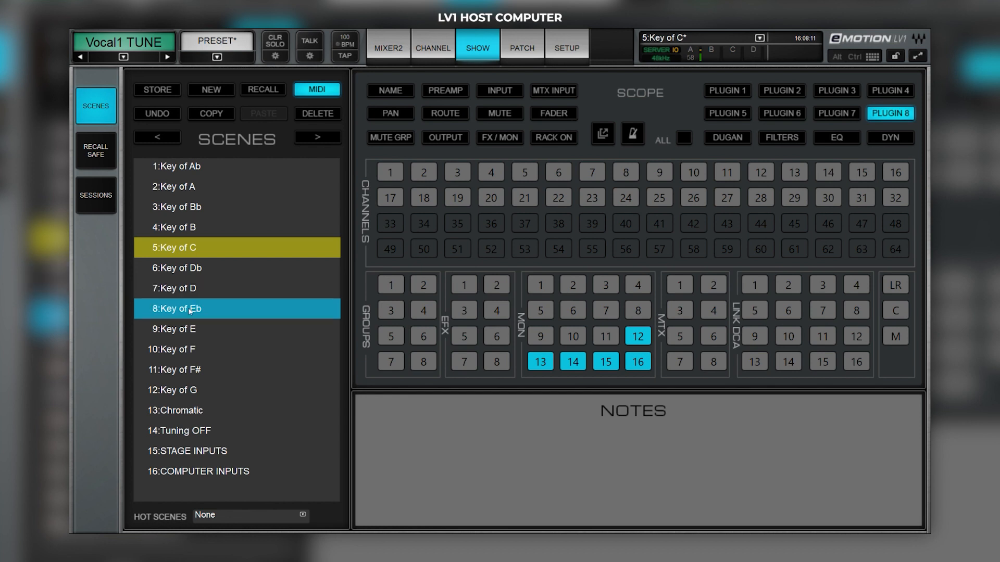
- Select the Chromatic and Tuning OFF scenes, then go back to the Key of Eb and Key of D scenes
click(180, 411)
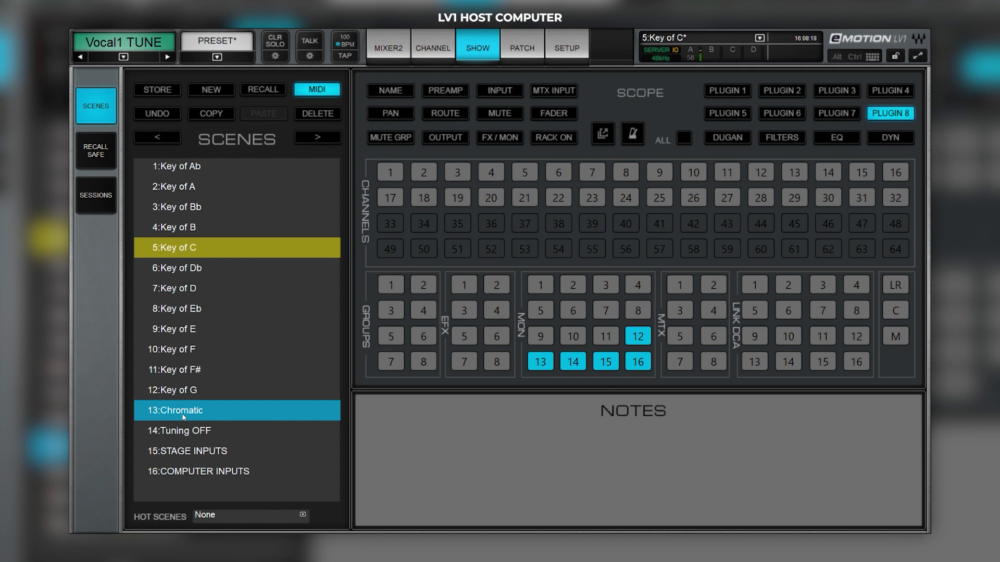
click(195, 436)
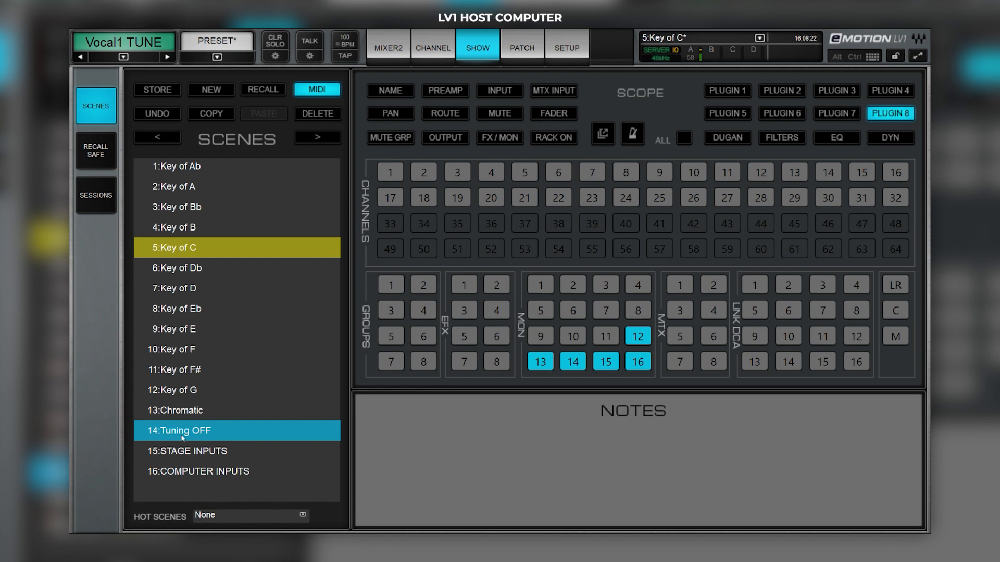
click(194, 307)
click(194, 290)
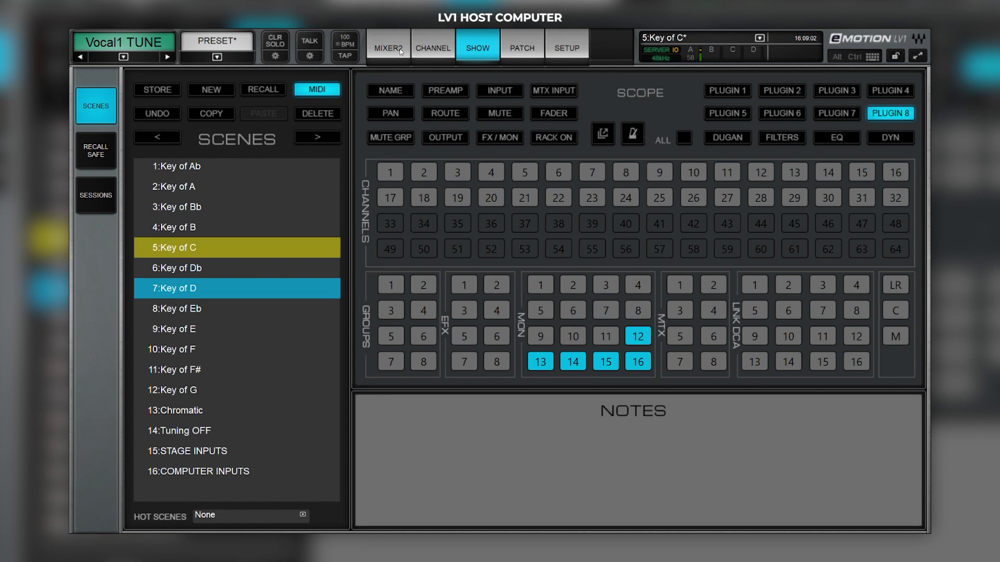
- Select channel X in the mixer, view its plugin rack and return to the mixer
click(401, 52)
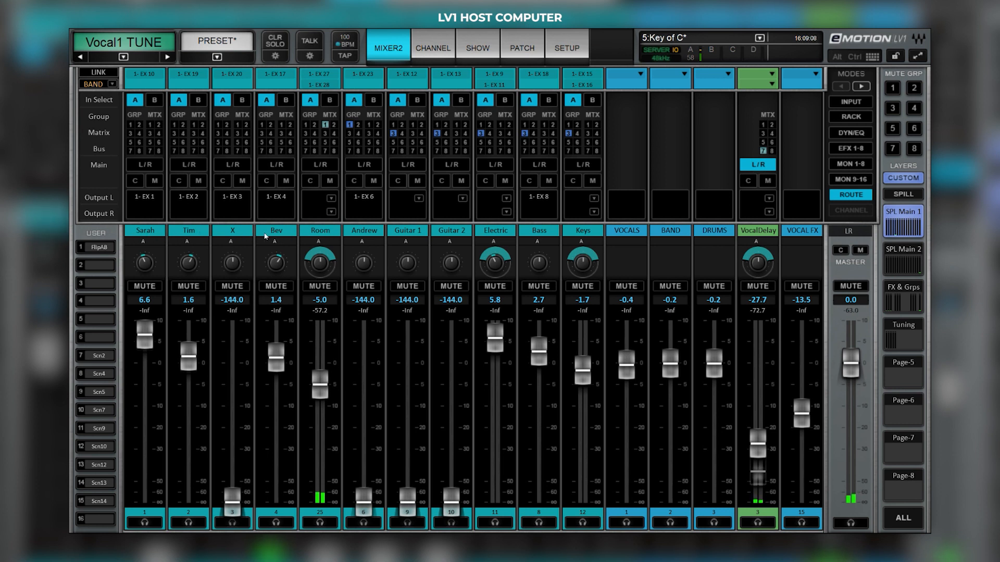
click(155, 237)
click(233, 230)
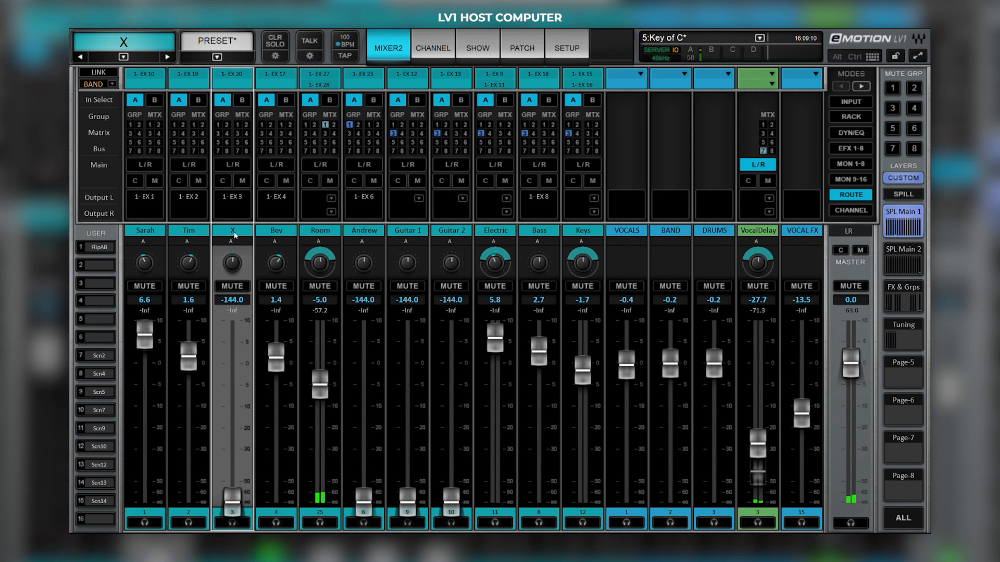
click(438, 49)
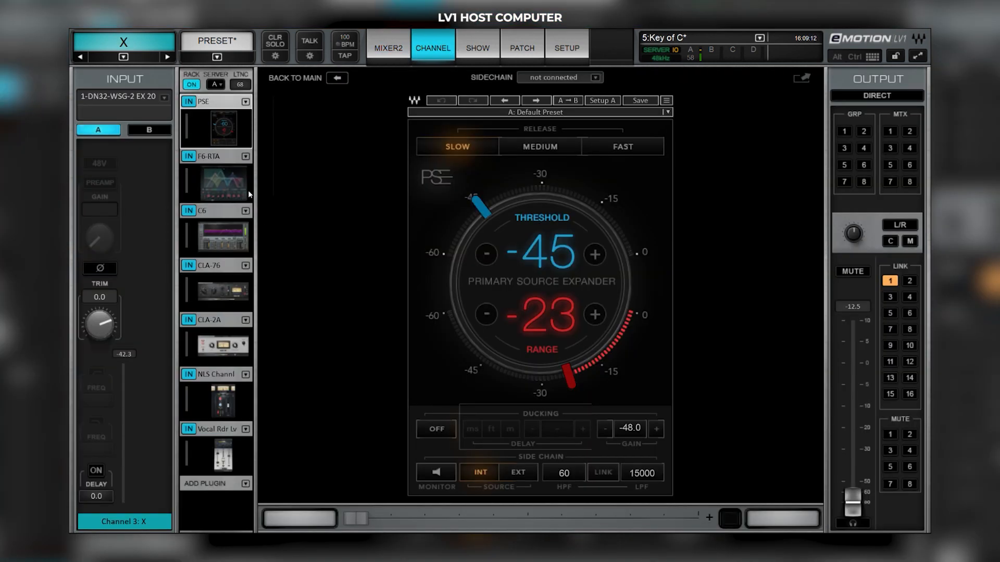
click(405, 42)
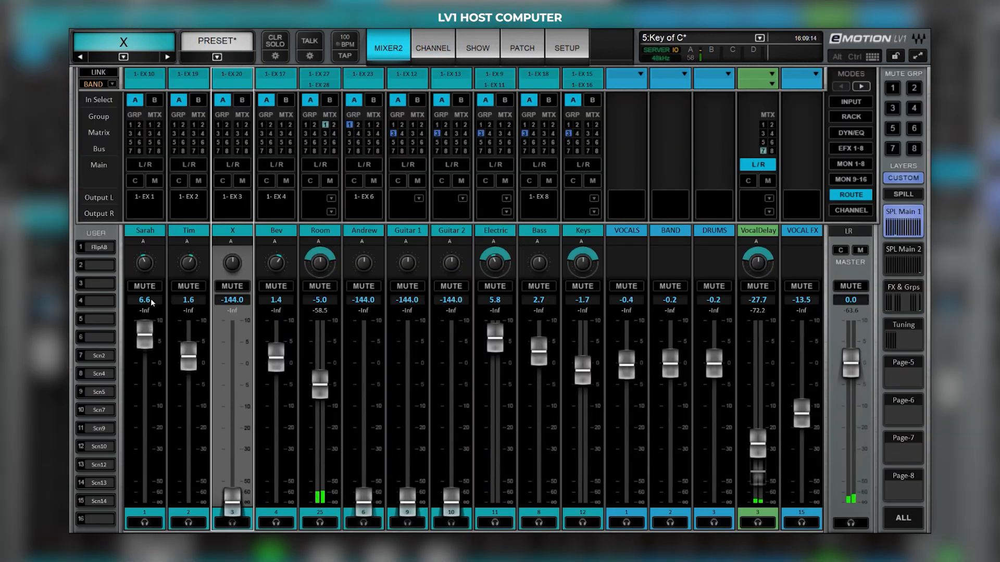
- Show the Tuning layer in the mixer and step through its tuning channels from Vocal2TUNE to Vocal5TUNE
click(892, 344)
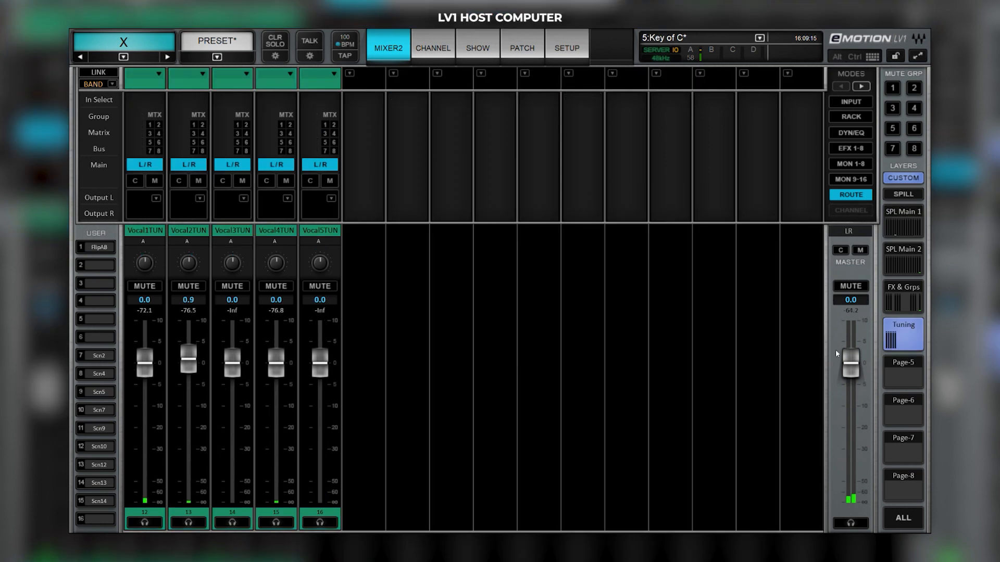
click(178, 238)
click(224, 237)
click(275, 236)
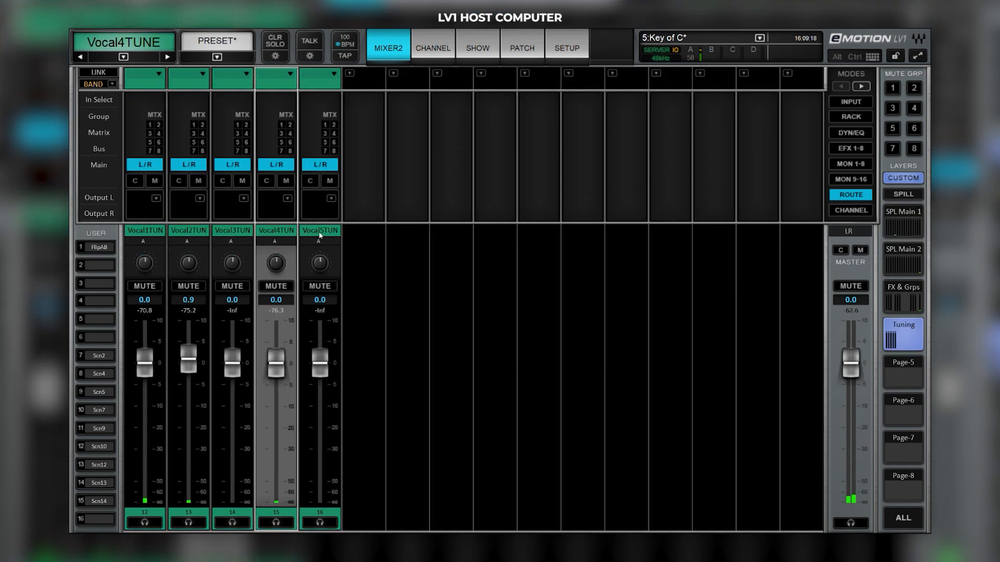
click(319, 235)
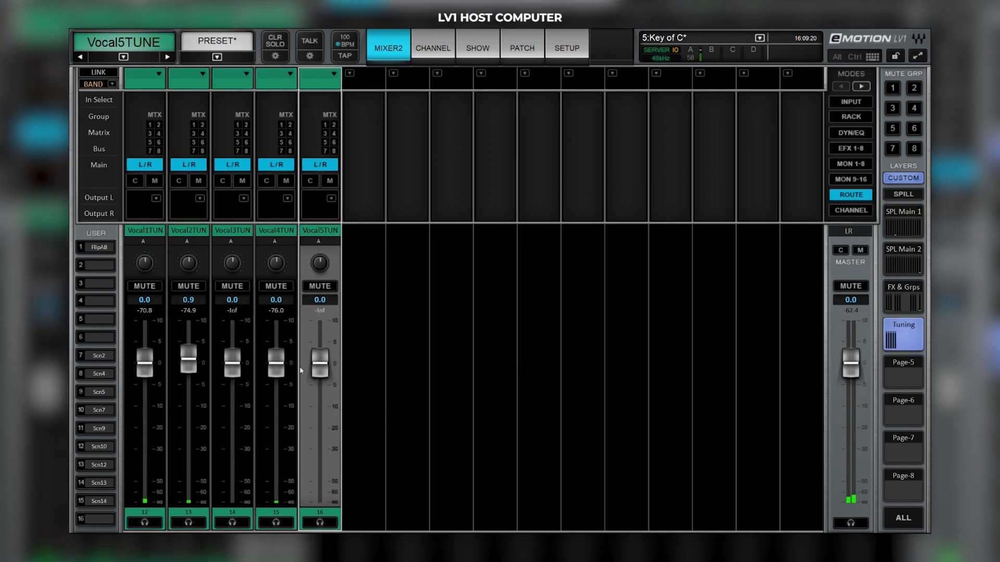
- Set the Vocal2TUNE fader to 0.0 and open that channel's detail view
drag(189, 360, 189, 363)
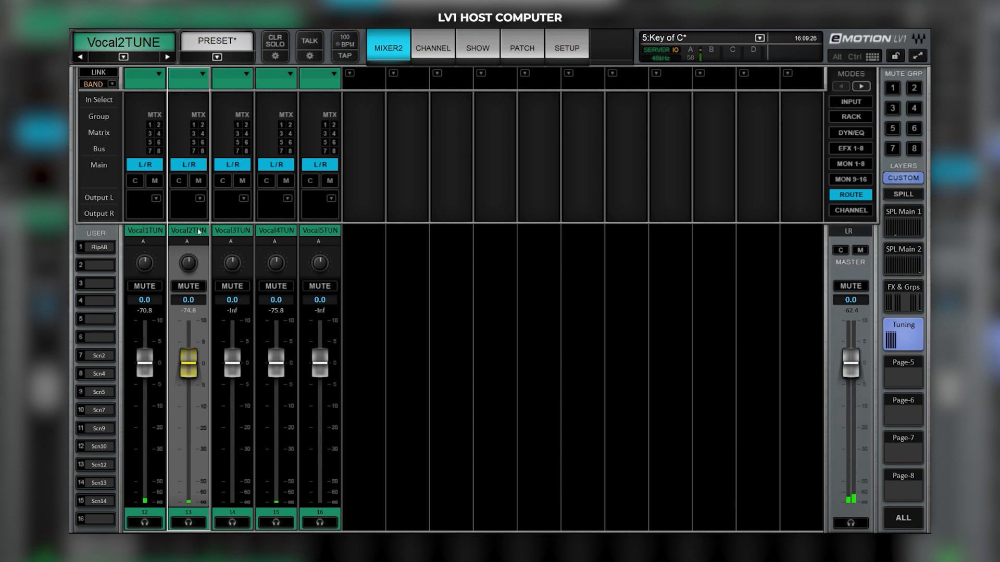
click(438, 51)
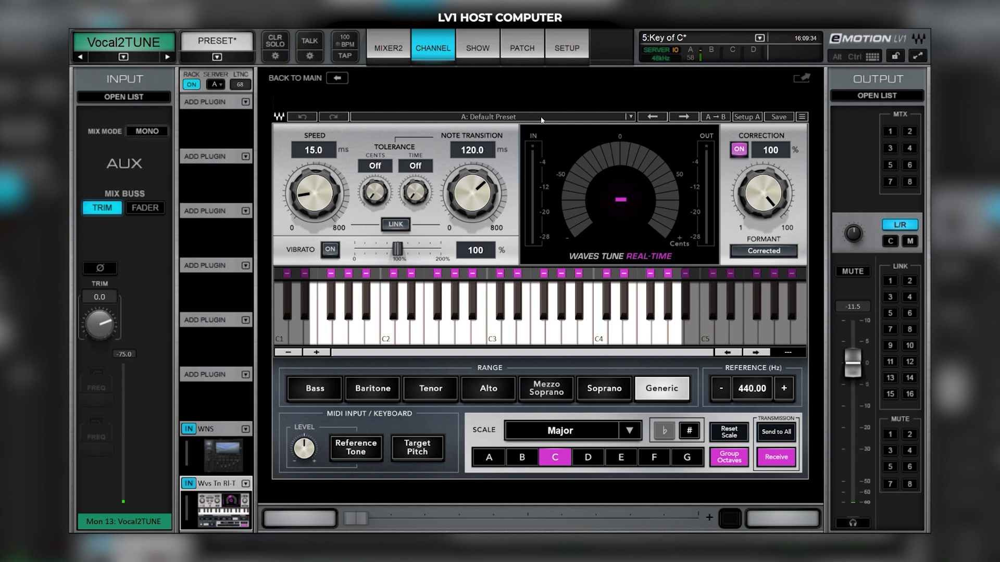
- Recall scene 2, Key of A, from the show's scene list
click(484, 52)
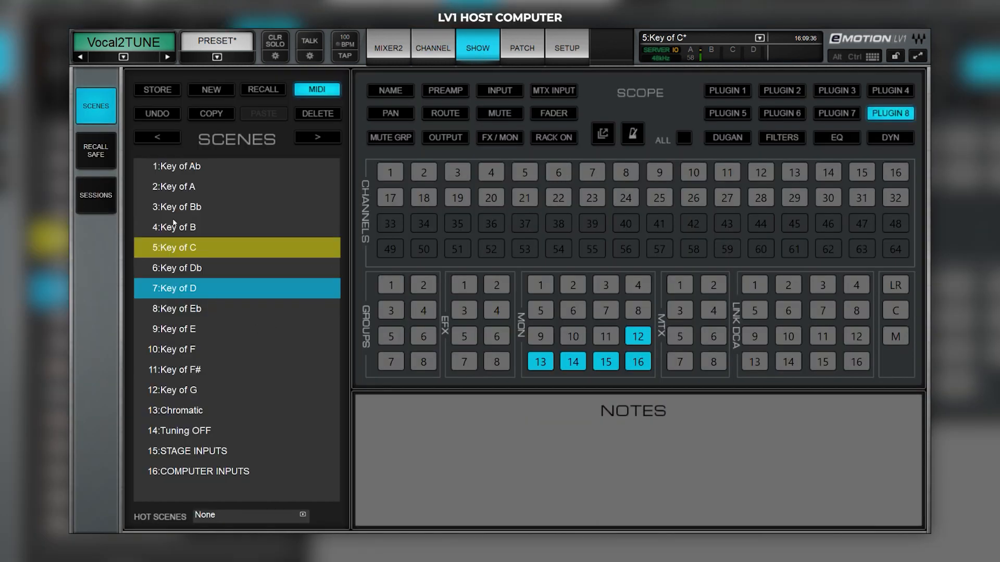
click(178, 191)
click(250, 90)
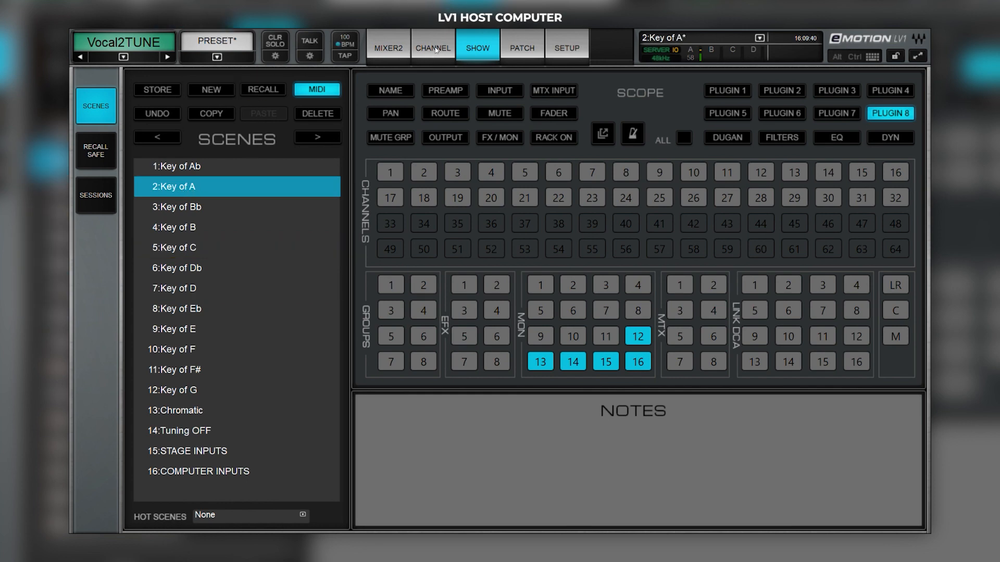
- Check the scale and key in the Waves Tune Real-Time plugin on Vocal2TUNE and Vocal3TUNE
click(434, 52)
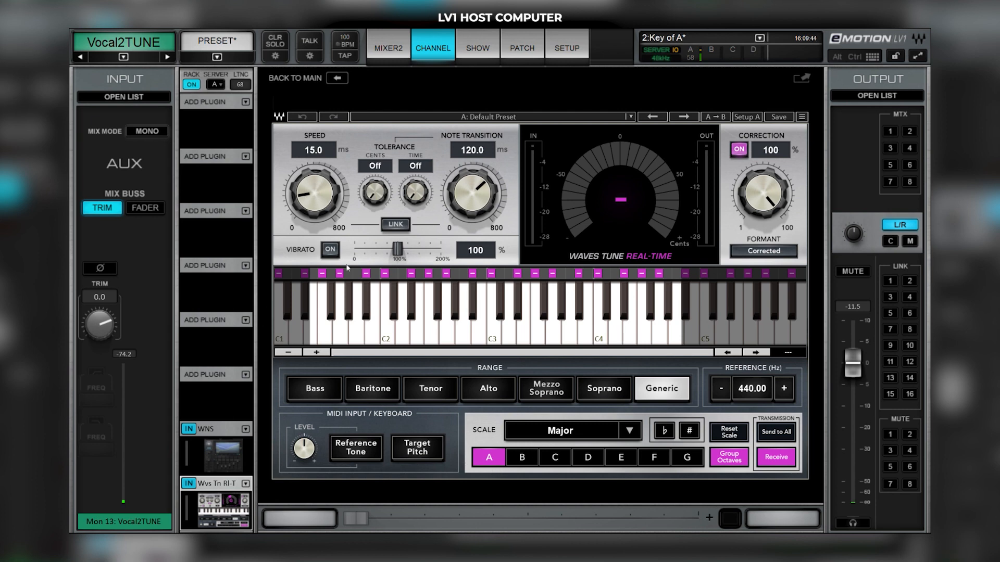
click(168, 57)
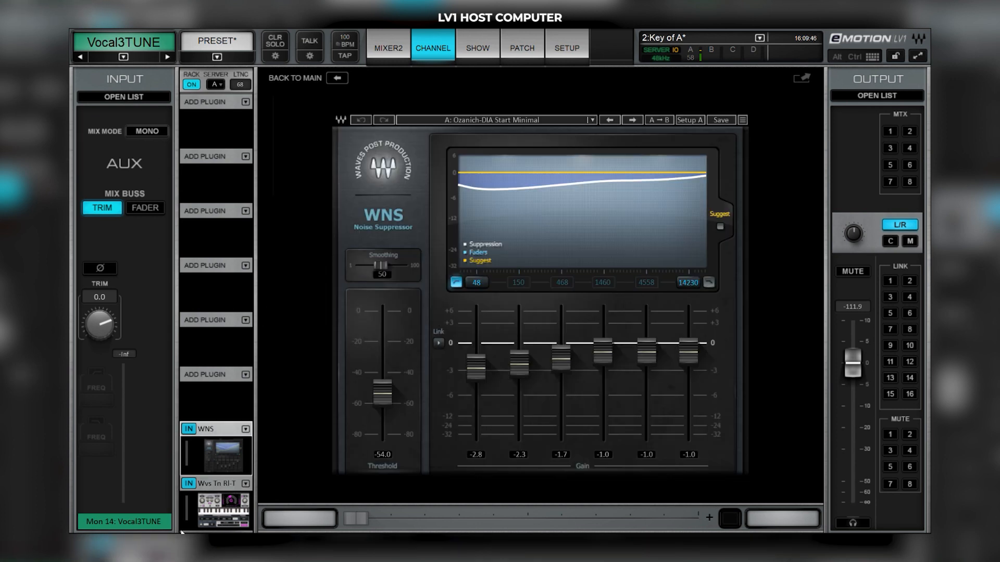
click(224, 512)
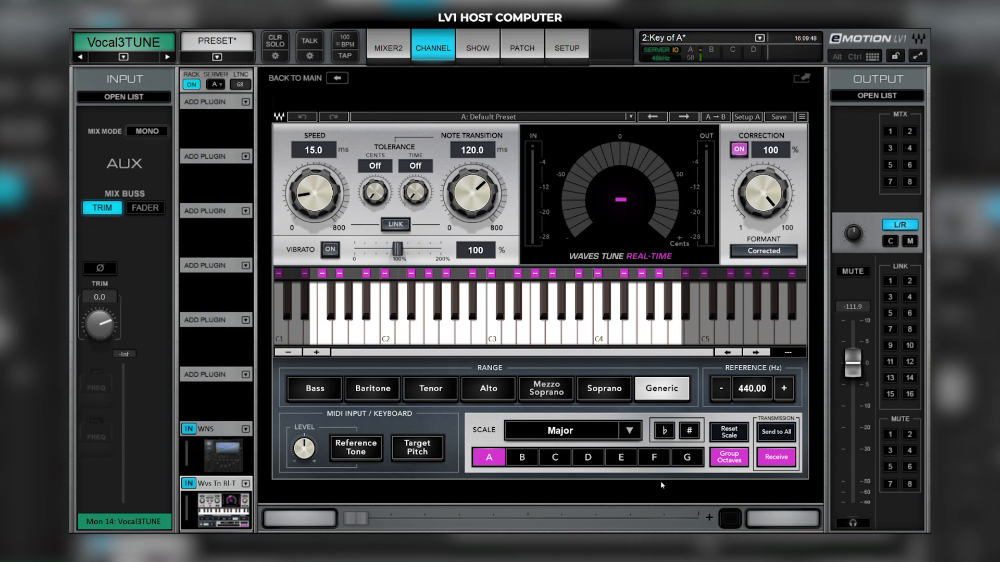
- Return to the scene list and select scene 3, Key of Bb, without recalling it
click(474, 40)
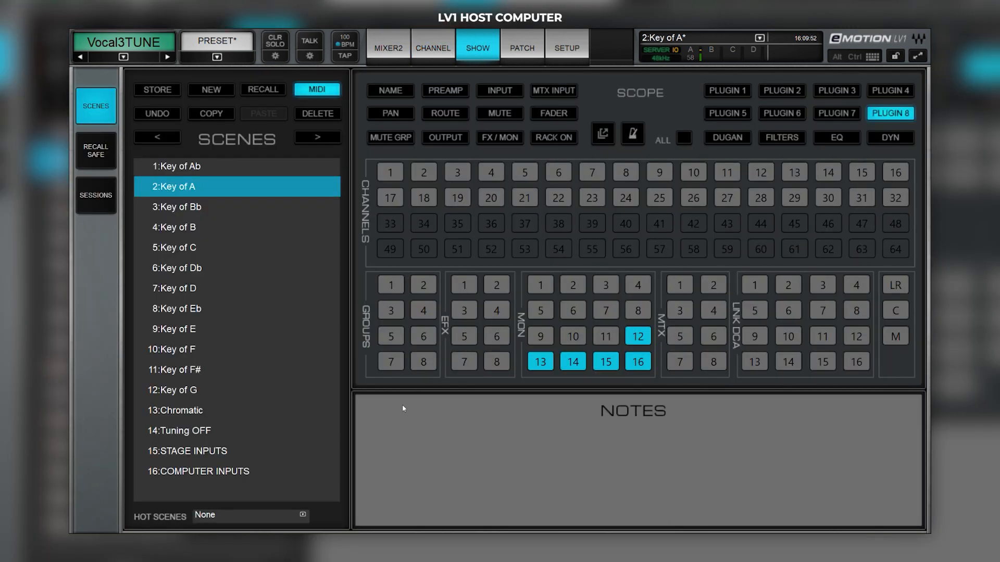
click(198, 227)
click(198, 212)
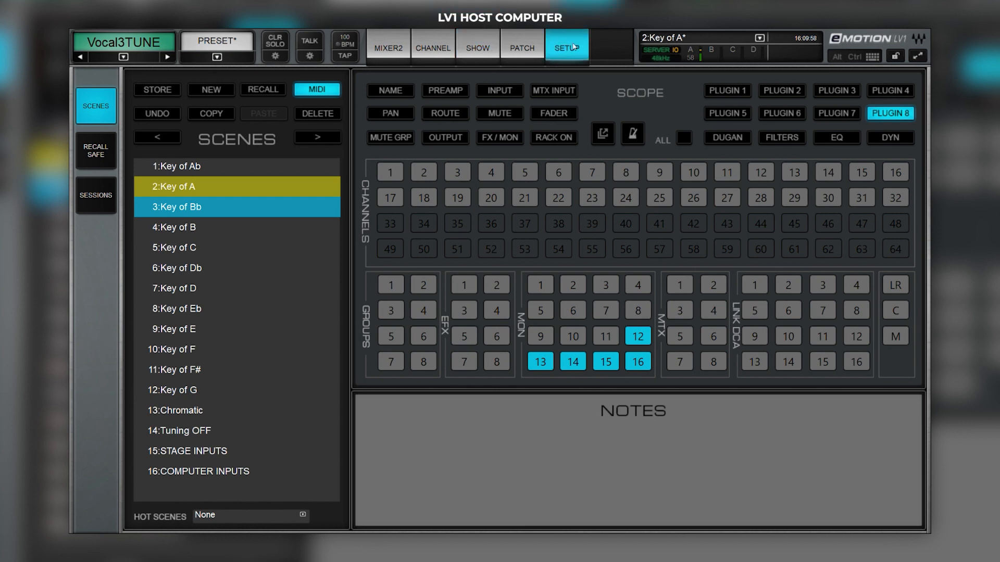
- Open the user interface settings in the setup to examine the scene recalls assigned to the user keys
click(566, 47)
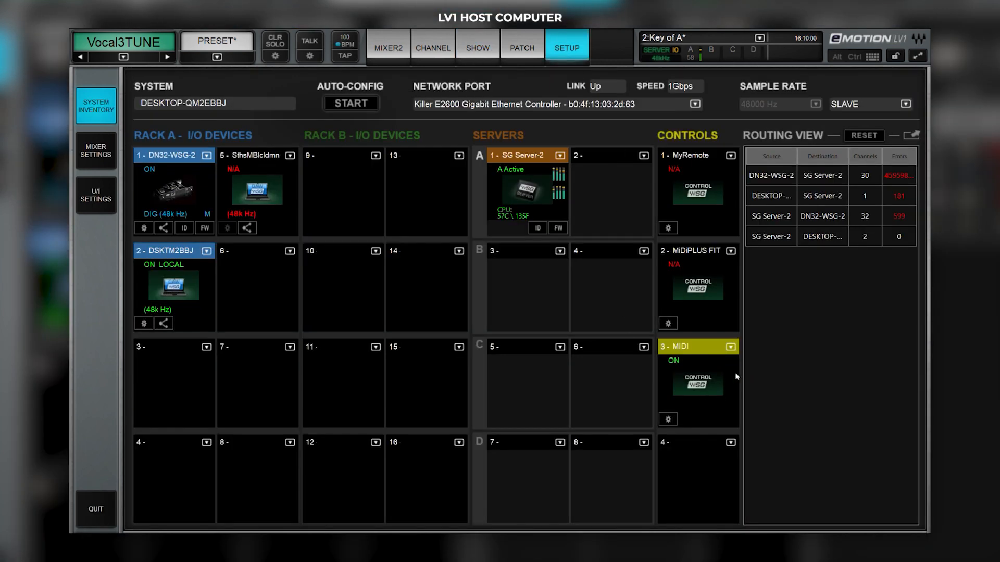
click(474, 48)
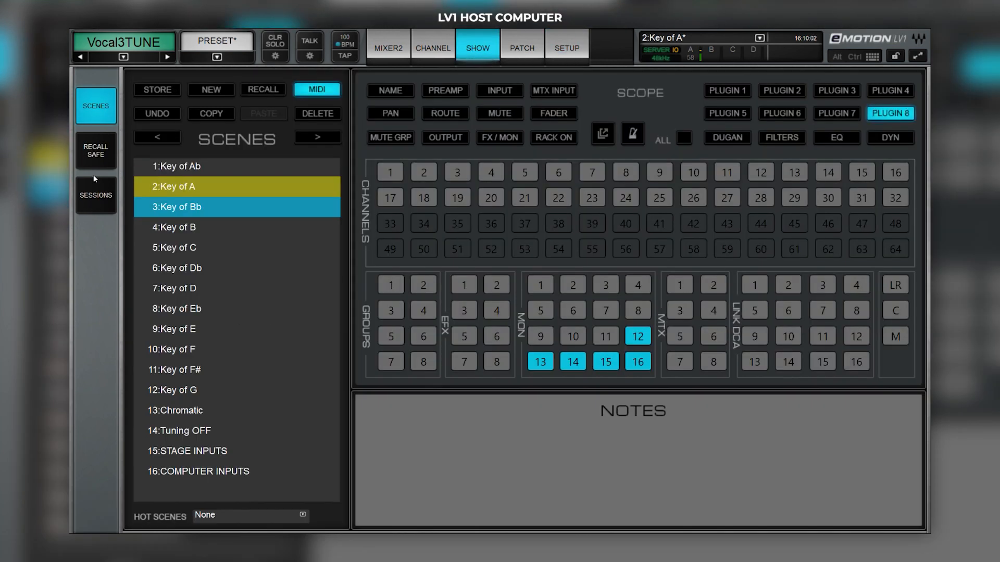
click(587, 47)
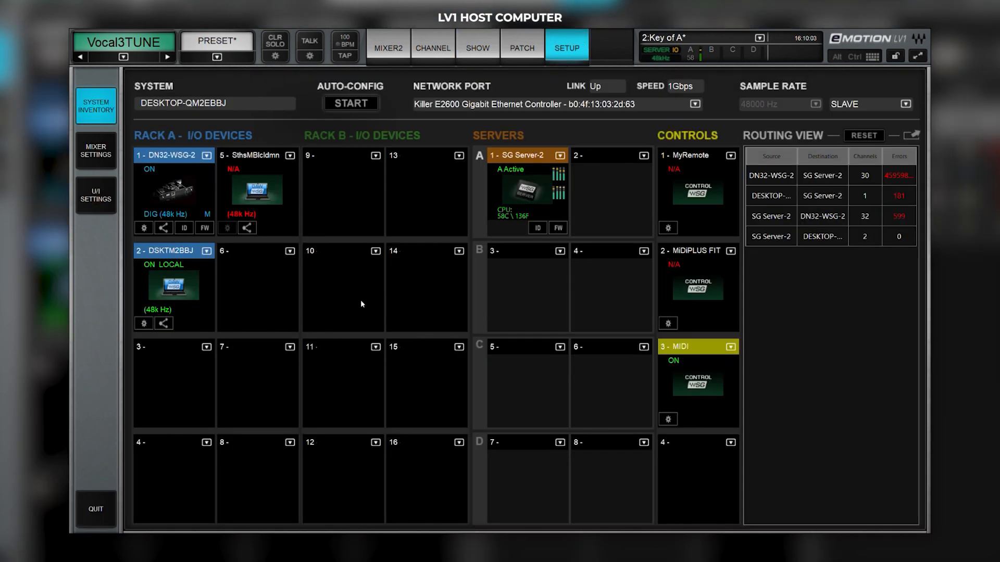
click(99, 155)
click(98, 187)
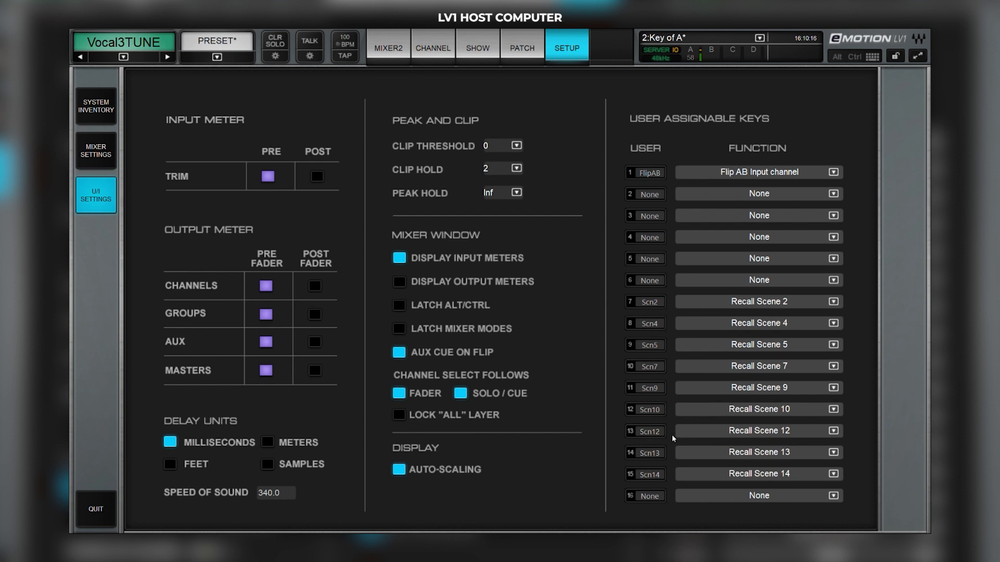
- Recall scenes 4, 9 and 5 with the user-assignable keys in the mixer
click(388, 48)
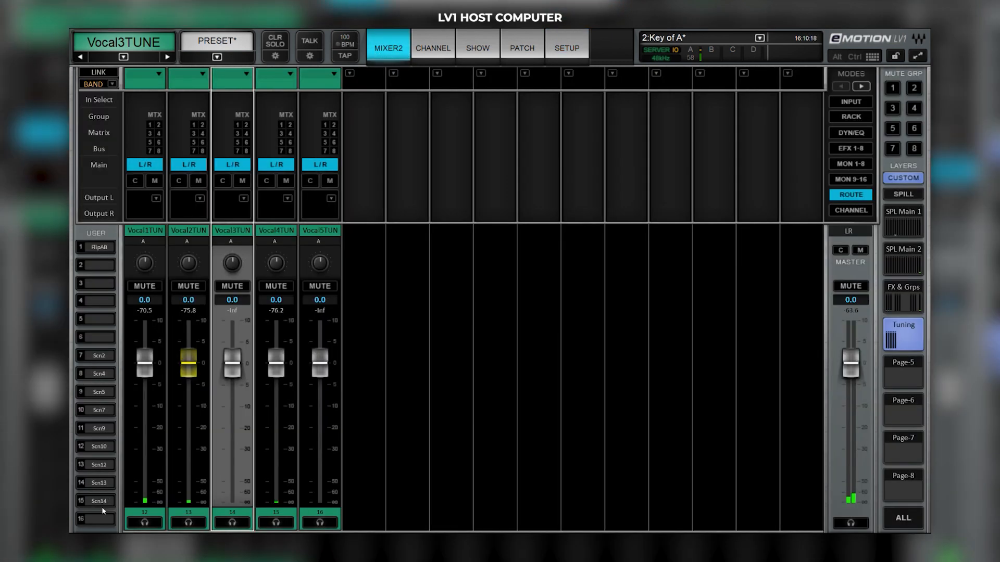
click(101, 375)
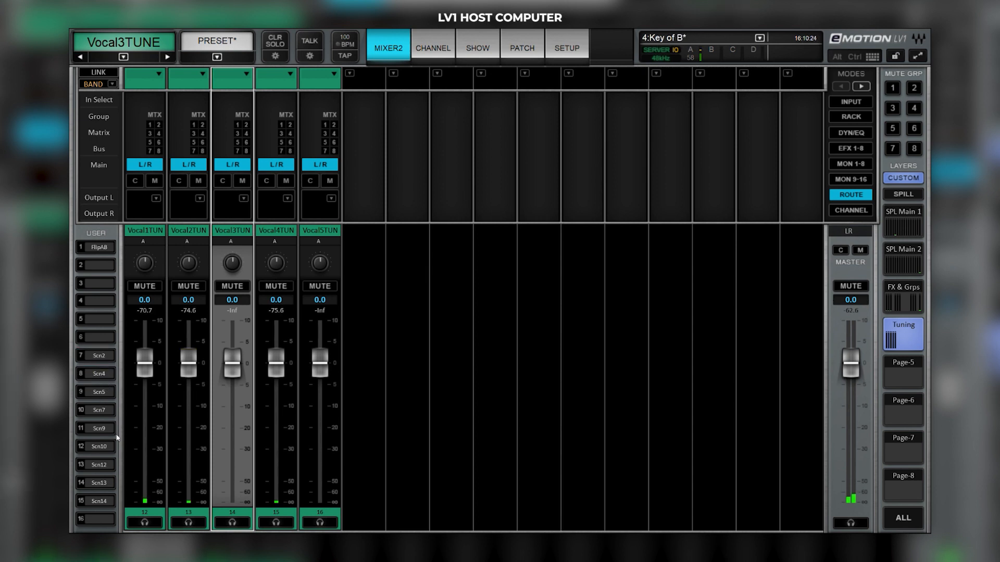
click(97, 427)
click(100, 394)
- Go from the scene list to the system inventory and open the settings of the MIDI control
click(476, 49)
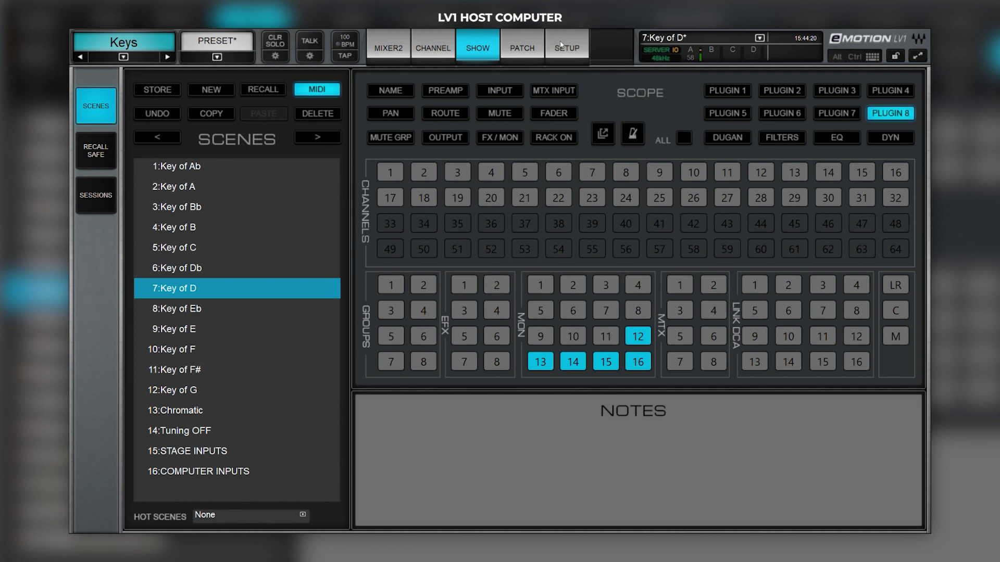
click(561, 44)
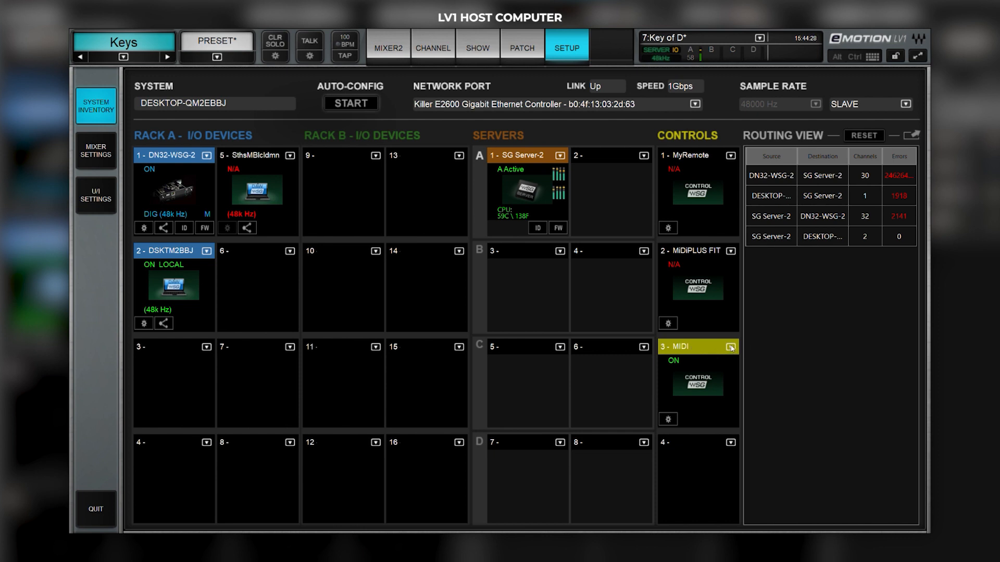
click(668, 421)
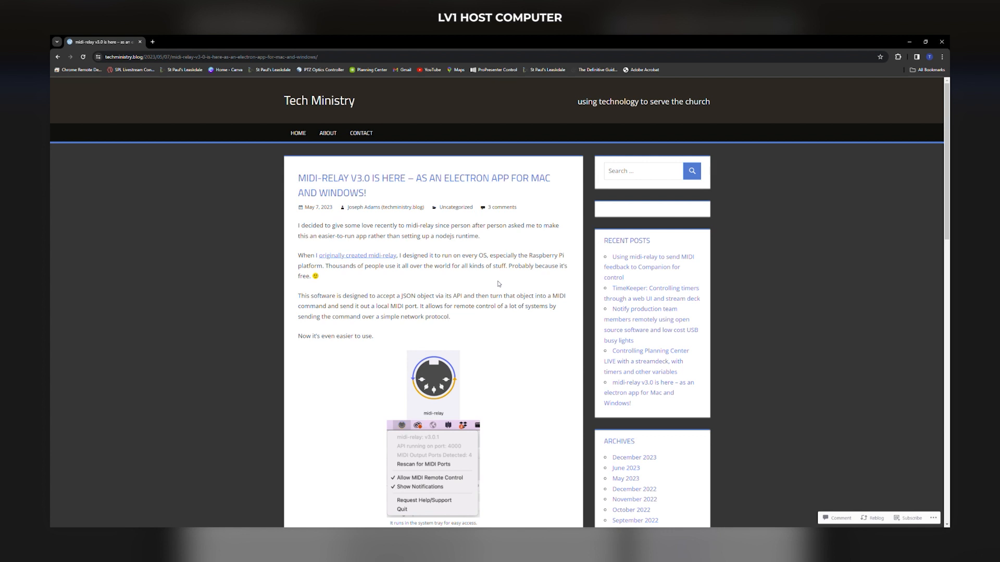
- Highlight the paragraph explaining what the software does in the midi-relay v3.0 article and skim the page
drag(451, 319, 300, 298)
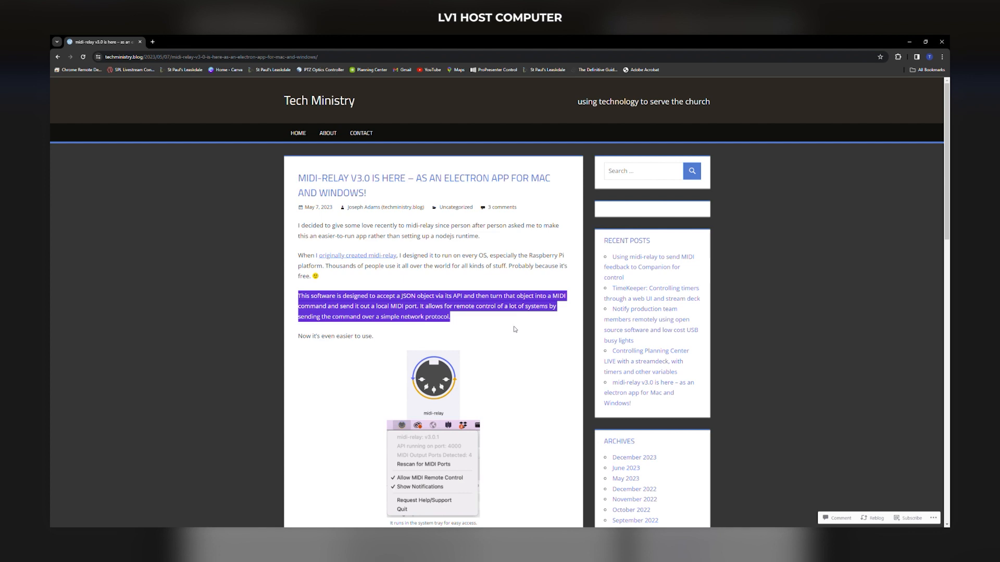
scroll(464, 315, down, 3)
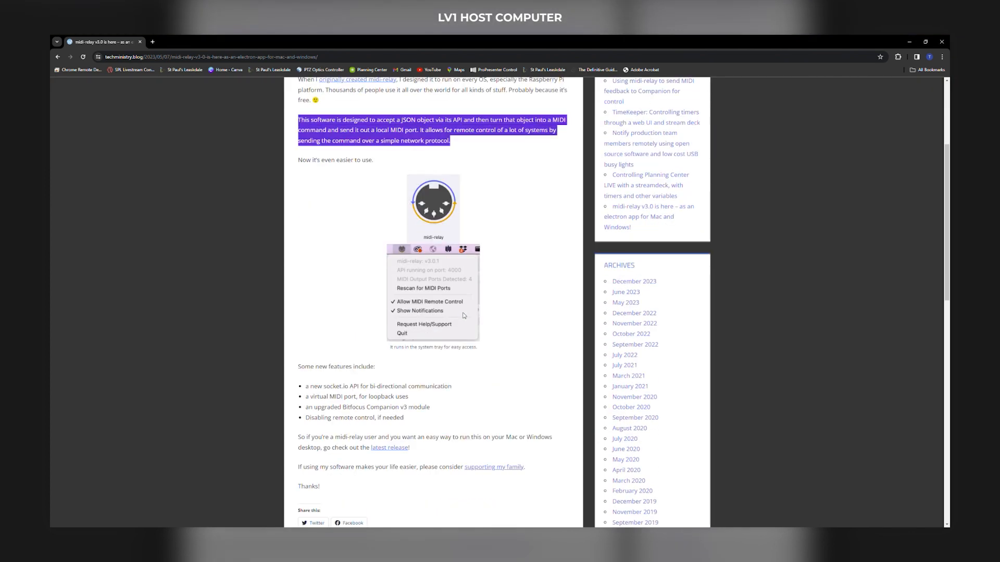
scroll(465, 320, up, 3)
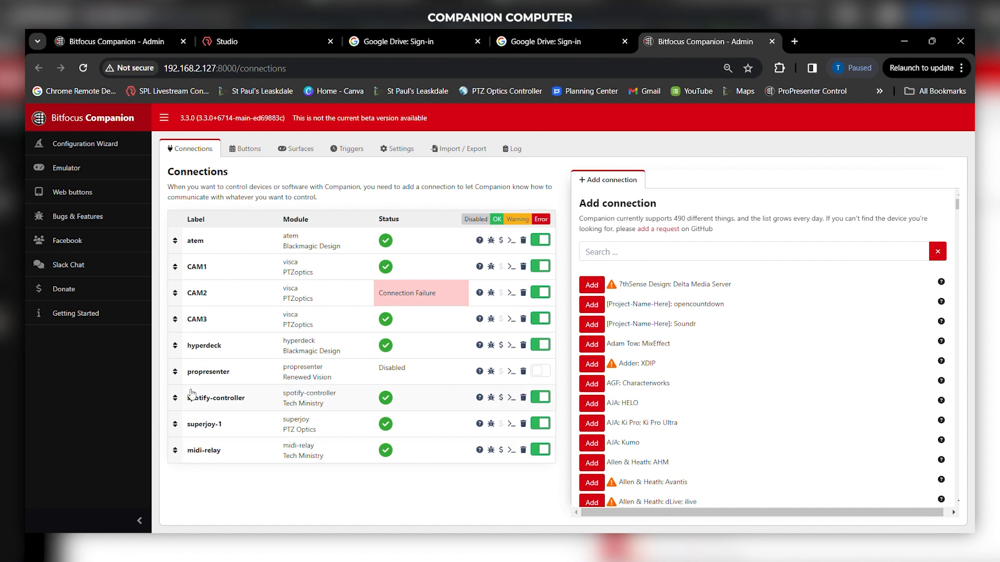
- Open the midi-relay connection's settings and examine its install instructions, IP address, listening port, protocol version and feedback options
click(231, 457)
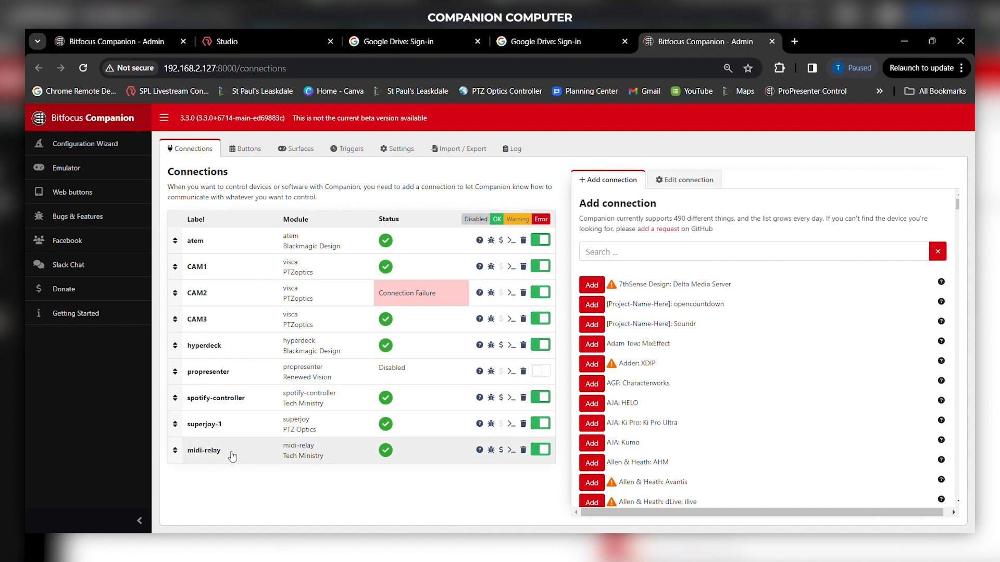
scroll(760, 339, down, 2)
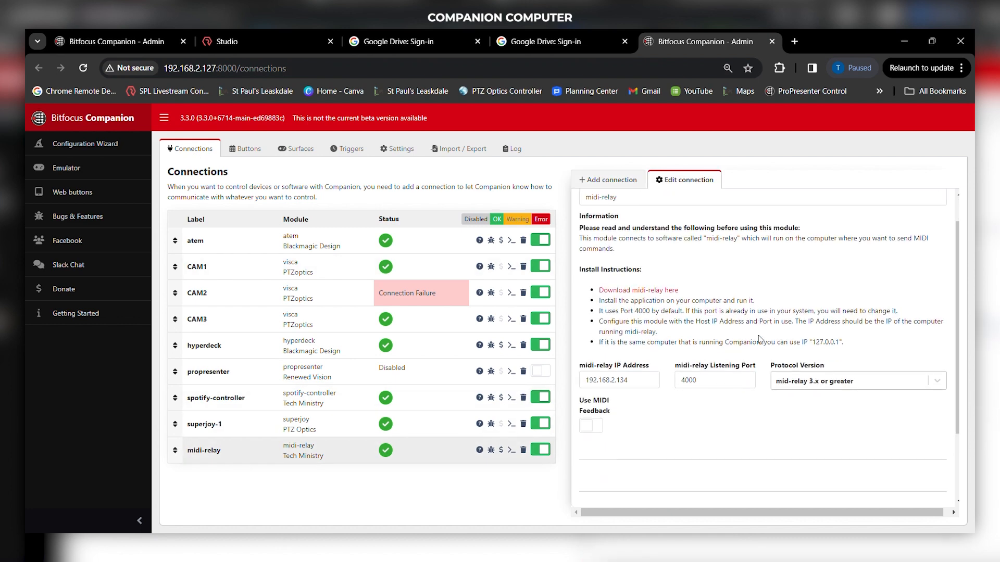
scroll(677, 387, down, 1)
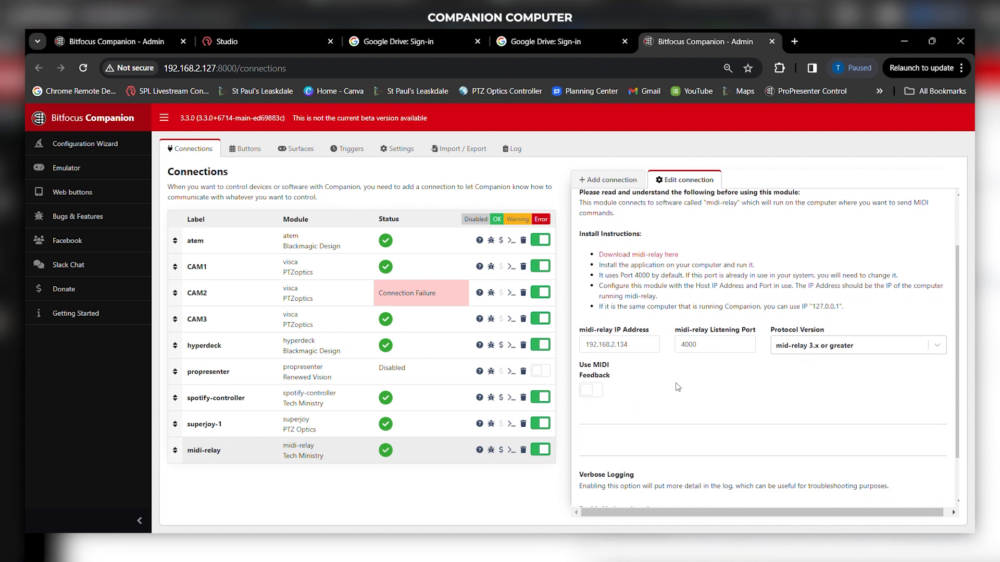
double_click(624, 354)
click(657, 376)
scroll(716, 374, up, 1)
scroll(716, 374, down, 2)
scroll(716, 374, up, 2)
scroll(716, 374, down, 2)
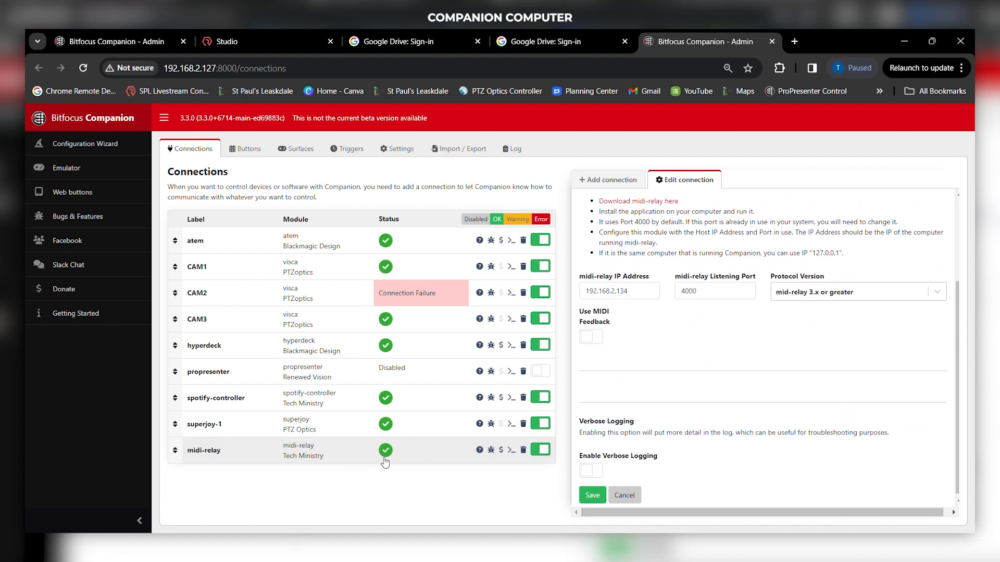
- Go to the button grid and bring up page 4 with the musical key buttons
click(256, 158)
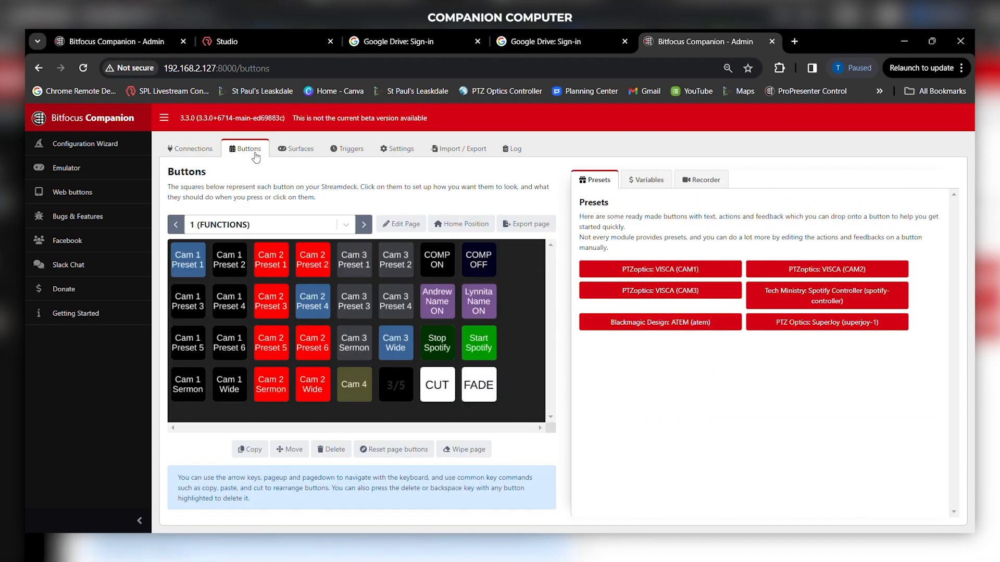
click(363, 224)
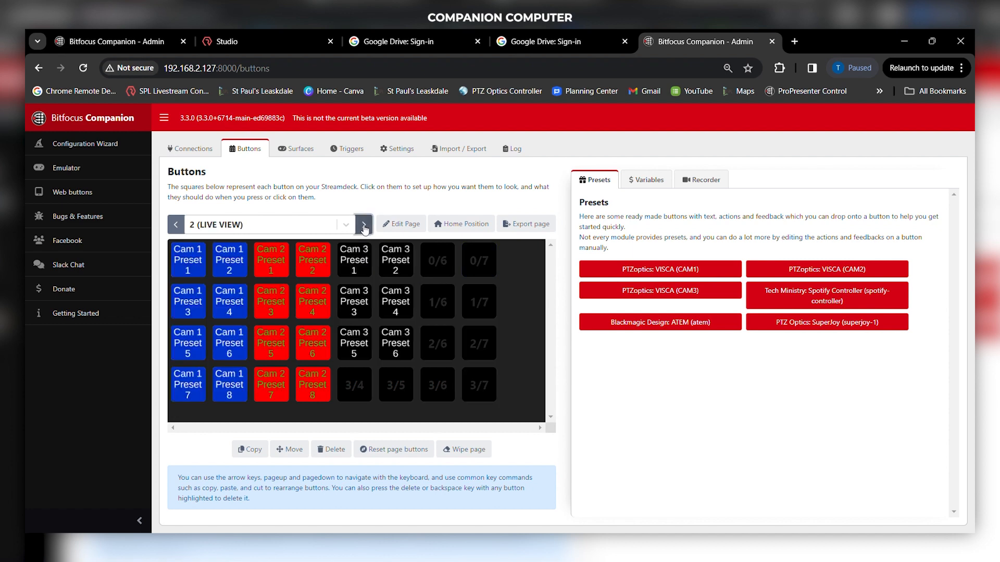
click(363, 224)
click(363, 225)
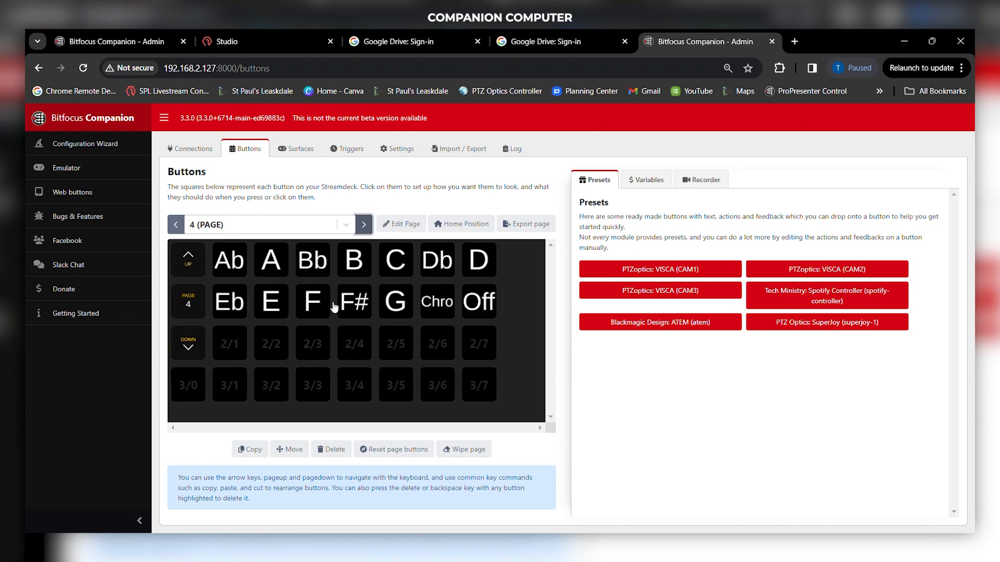
- Open the B button among the key buttons and examine its Send Program Change action and the MIDI ports available
click(235, 264)
click(312, 261)
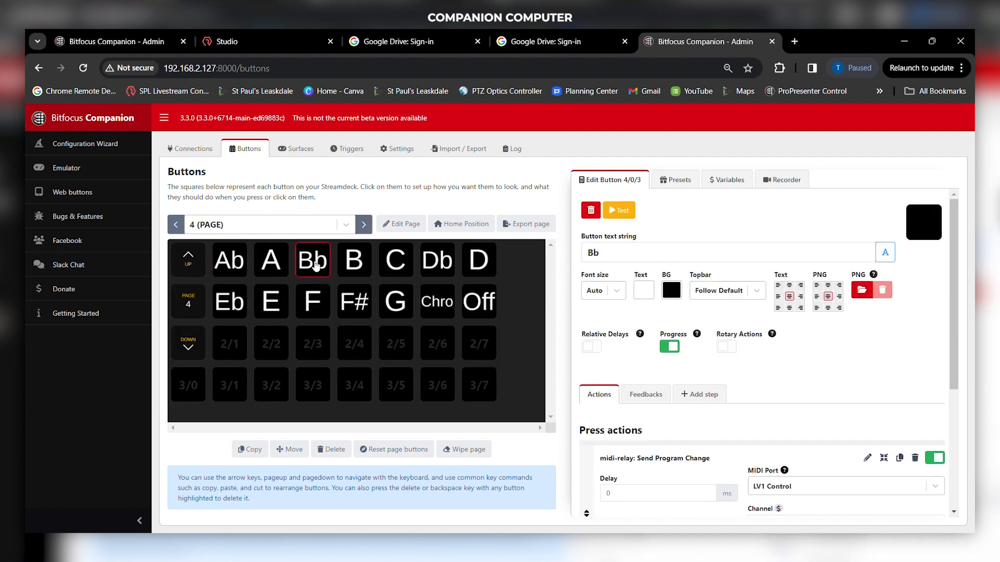
click(353, 262)
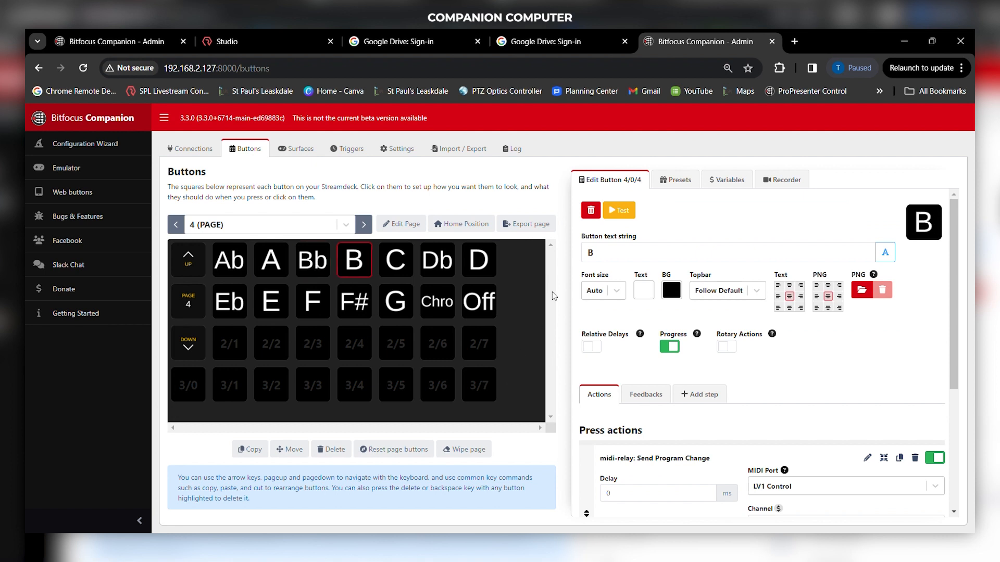
scroll(781, 393, down, 3)
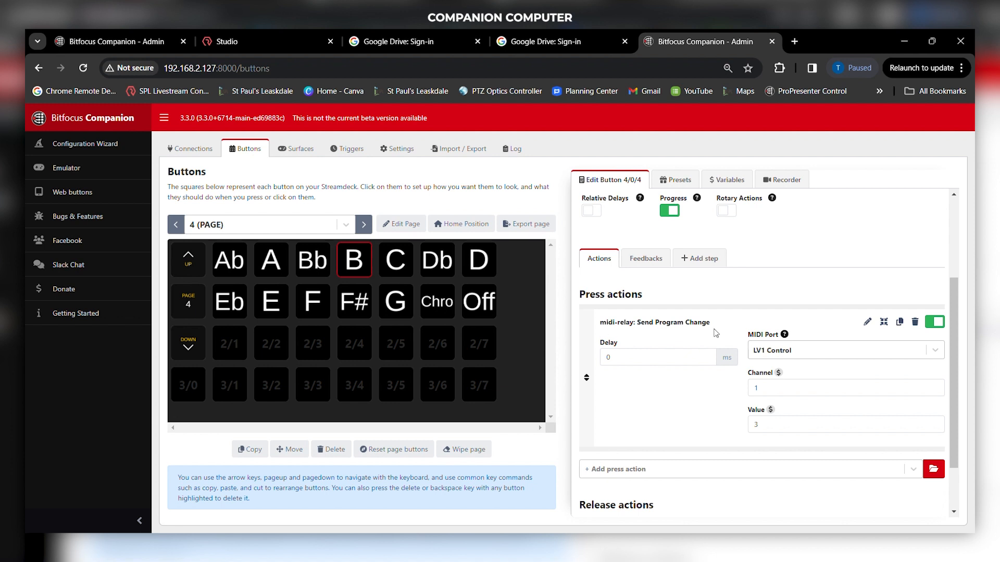
click(764, 353)
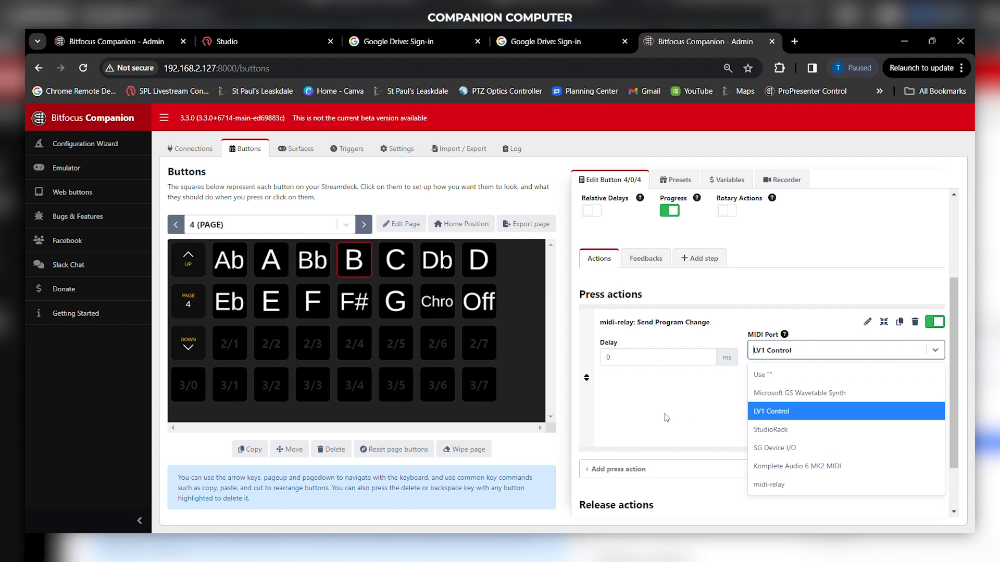
click(643, 400)
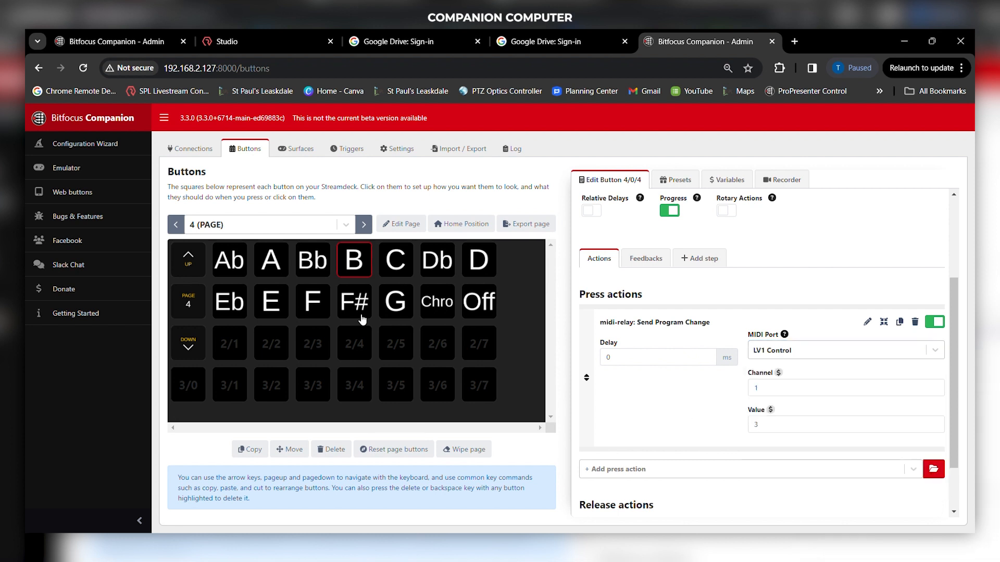
- Compare the program change values sent by the Ab, A, Bb and Off buttons
click(233, 257)
scroll(858, 433, down, 2)
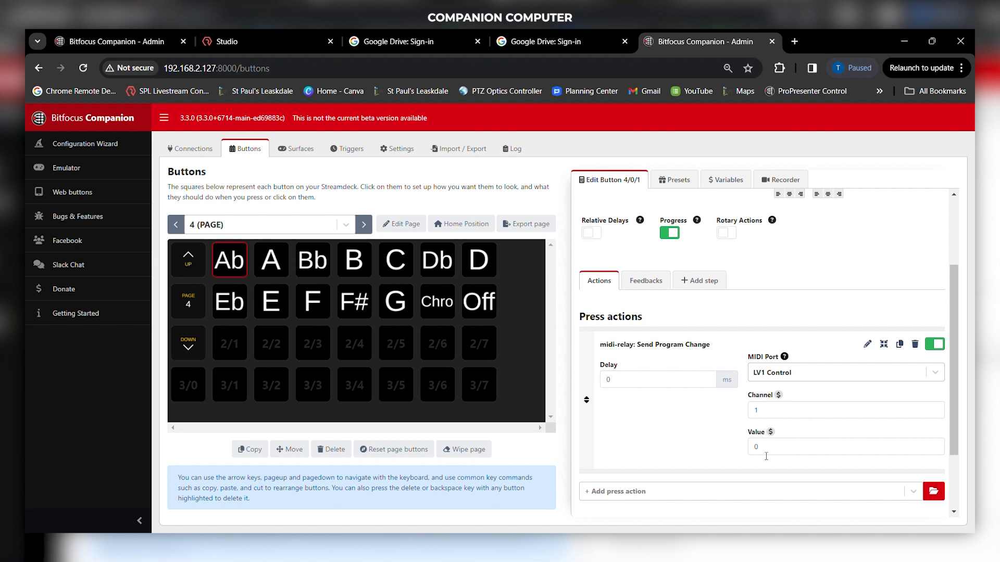
key(Right)
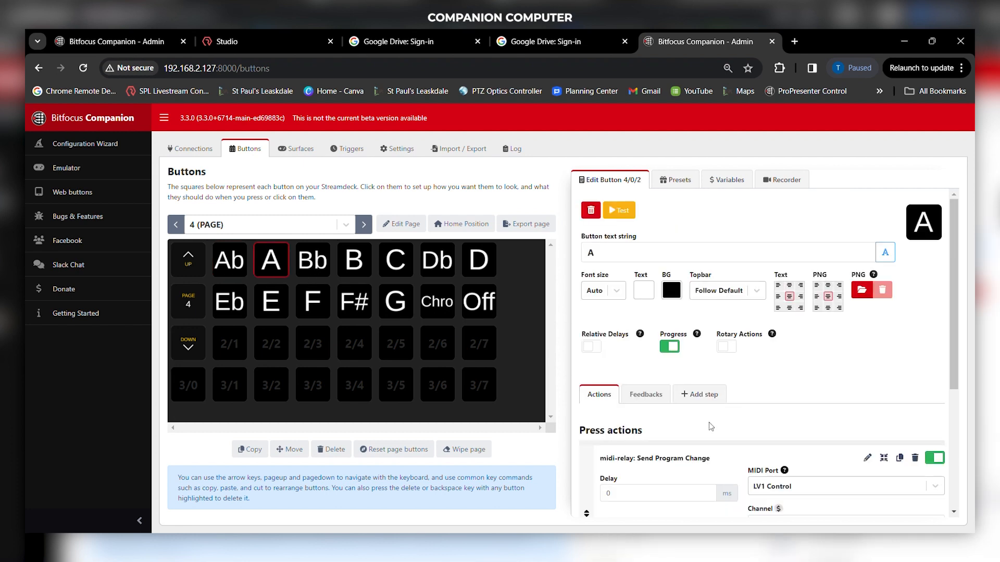
scroll(708, 423, down, 3)
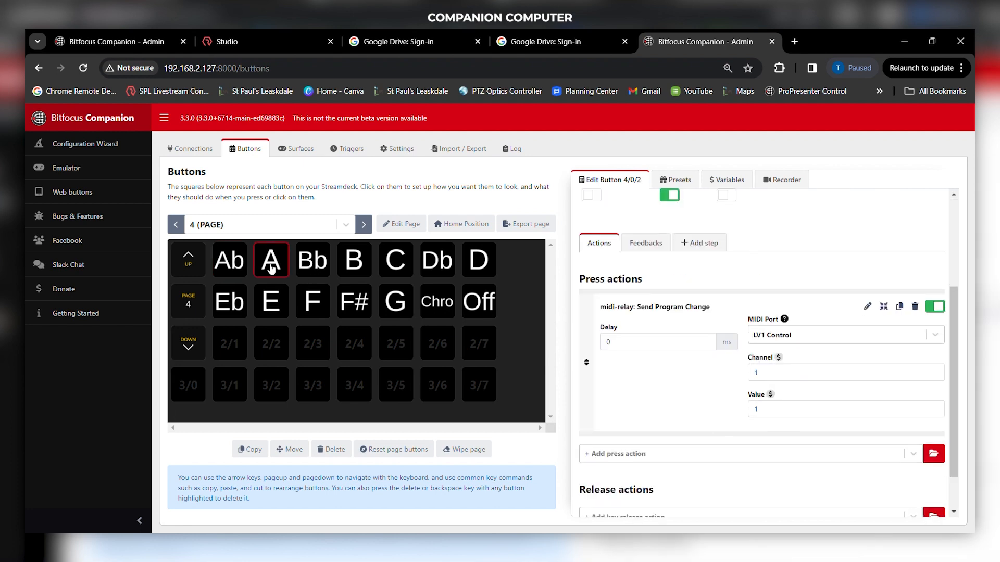
click(320, 267)
scroll(703, 349, down, 4)
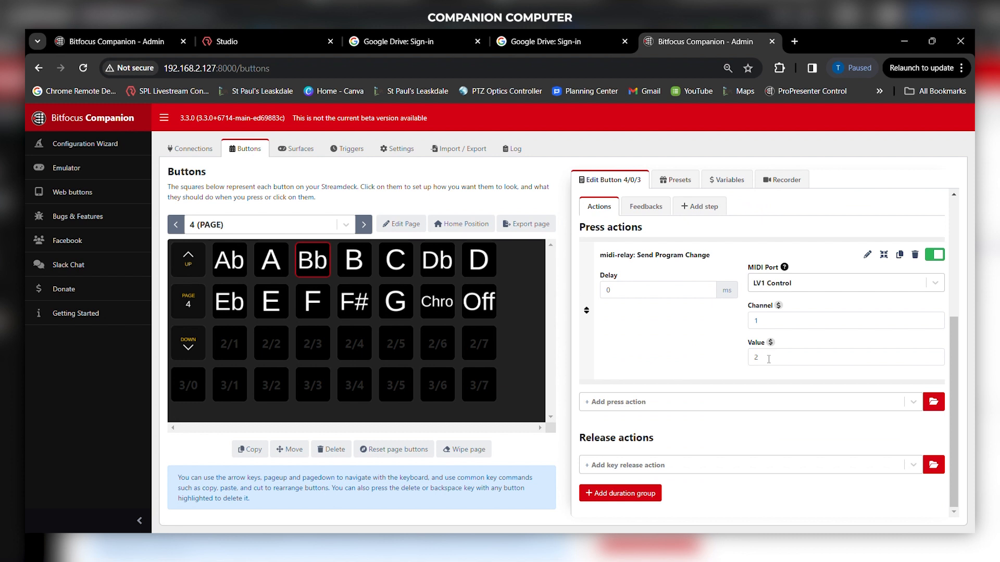
click(346, 266)
click(495, 315)
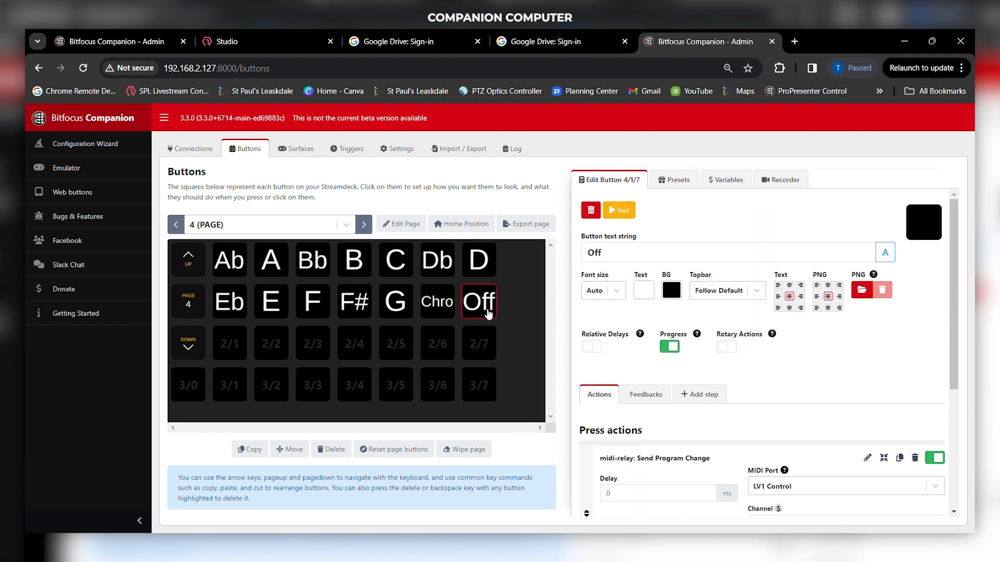
scroll(746, 408, down, 3)
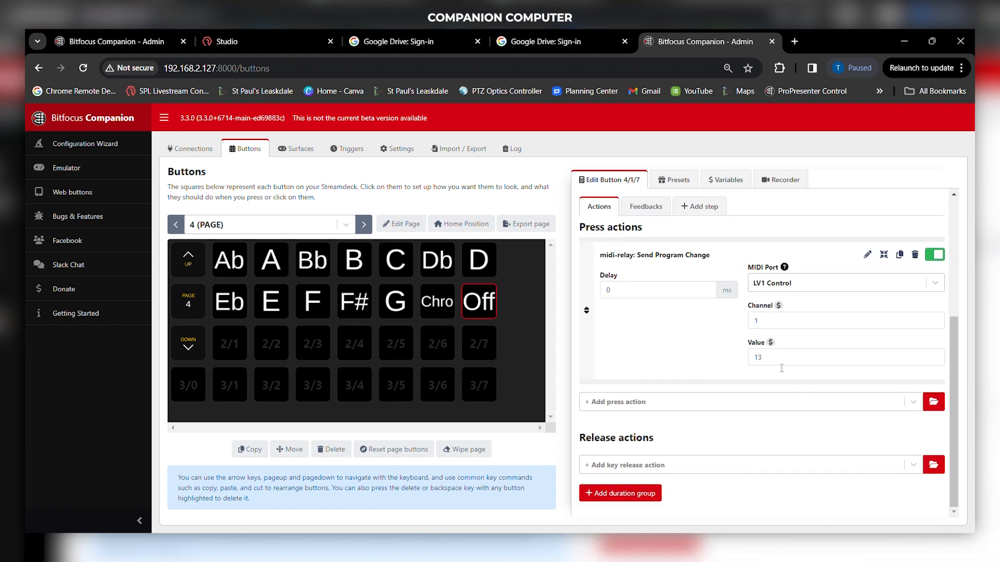
scroll(780, 369, up, 1)
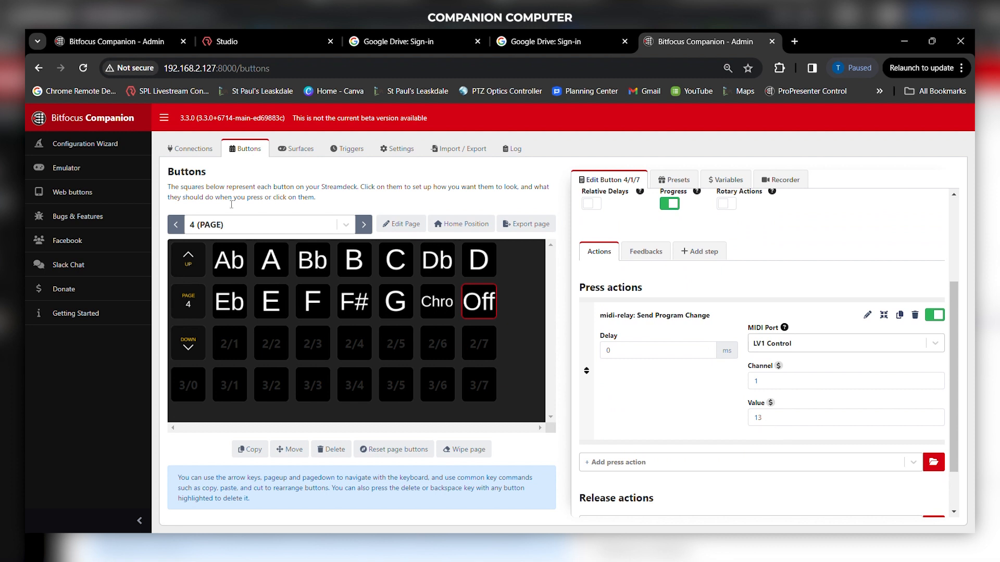
click(238, 272)
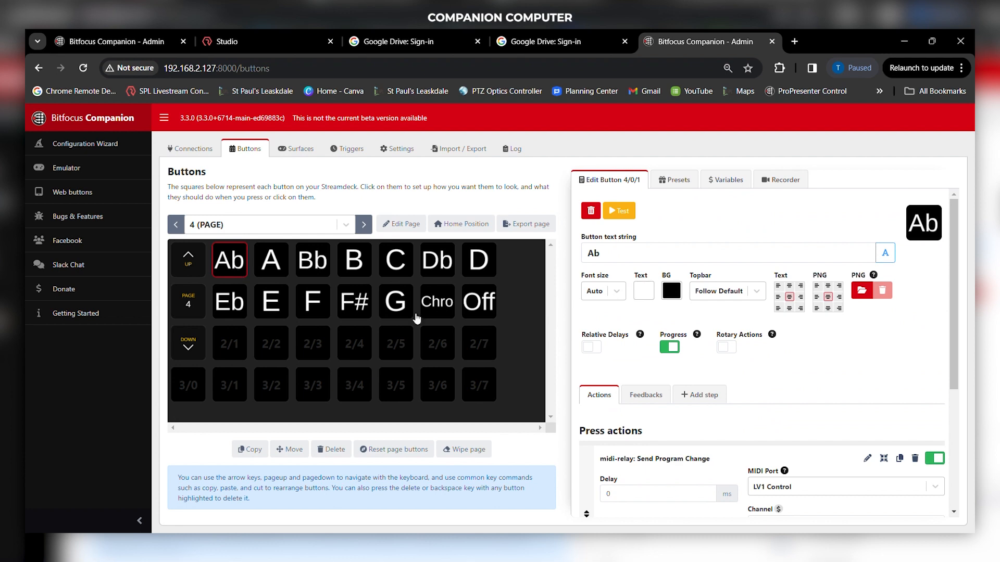
click(270, 260)
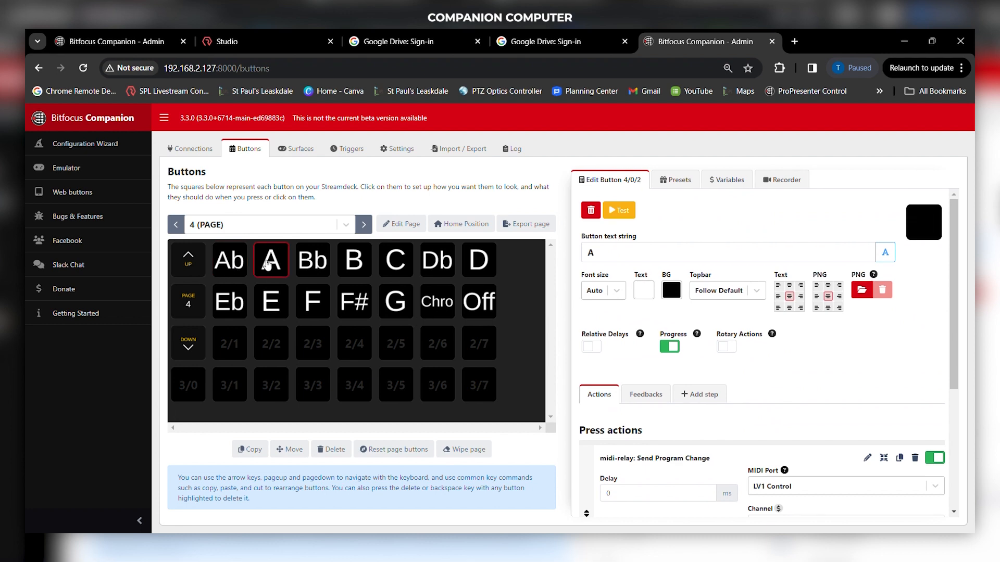
- Trigger the Bb and B keys from page 4 of the tablet view, and return to the Companion admin page
click(102, 41)
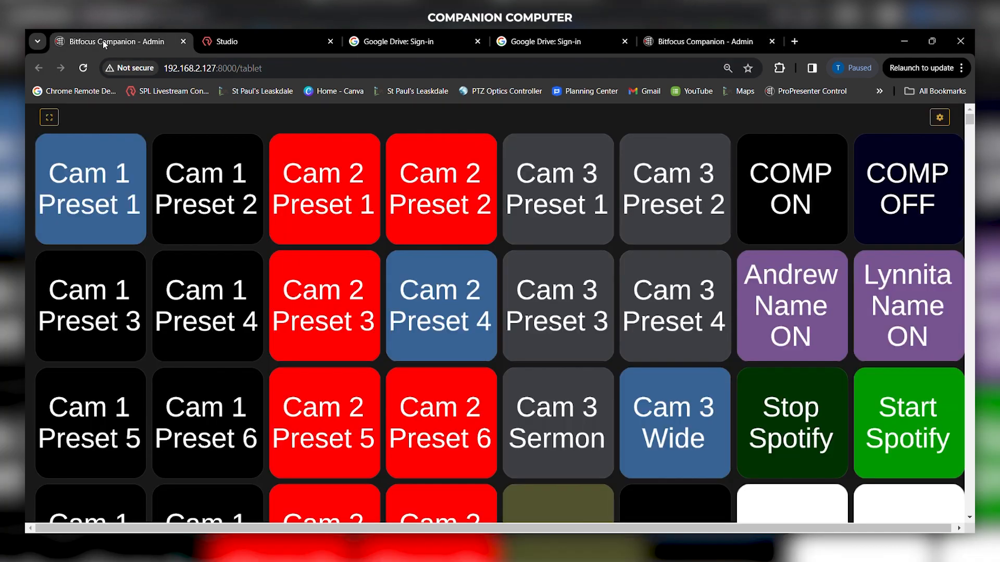
scroll(339, 233, down, 10)
scroll(339, 233, down, 8)
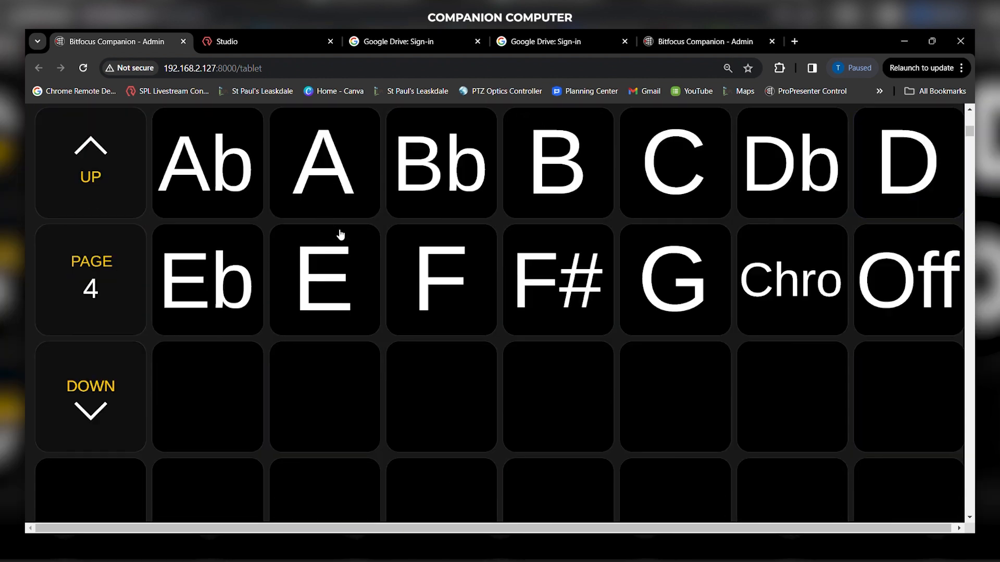
scroll(334, 209, up, 2)
click(441, 254)
click(547, 259)
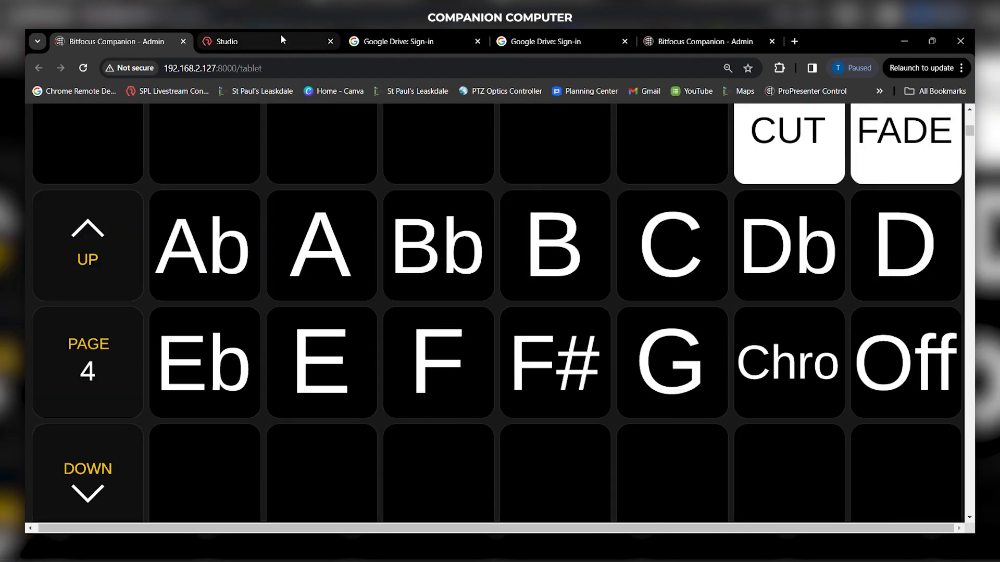
click(687, 41)
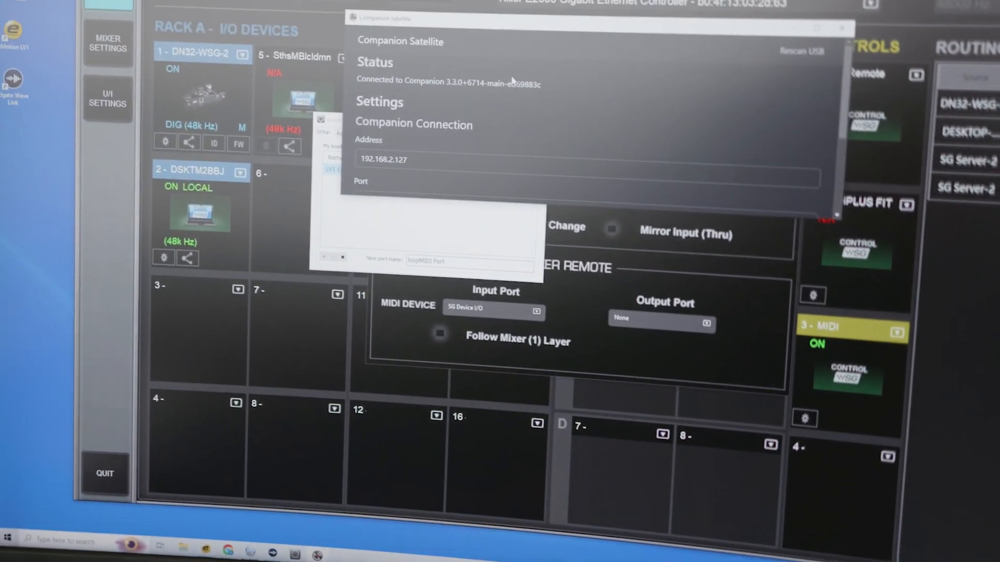
- Move the Companion Satellite window away from the loopMIDI window
drag(513, 23, 727, 159)
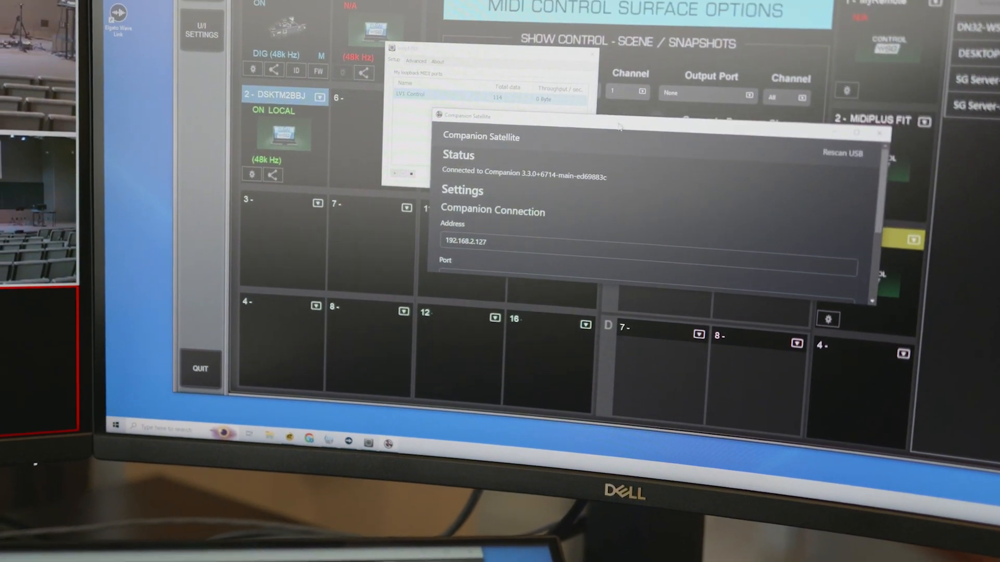
drag(618, 127, 744, 122)
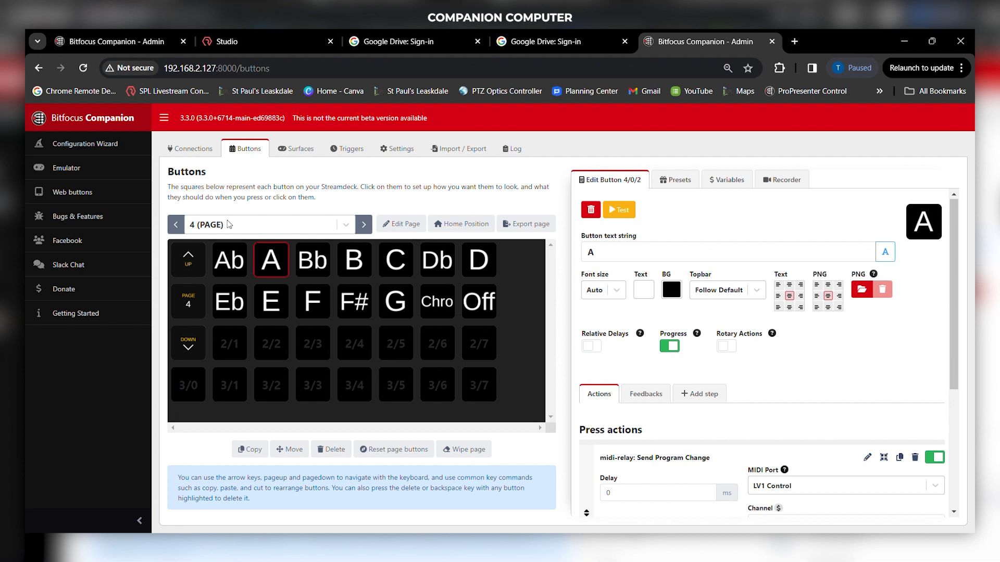
- Open the E, F and F# buttons on page 4 one after another to view their configuration
click(272, 306)
click(315, 311)
click(363, 316)
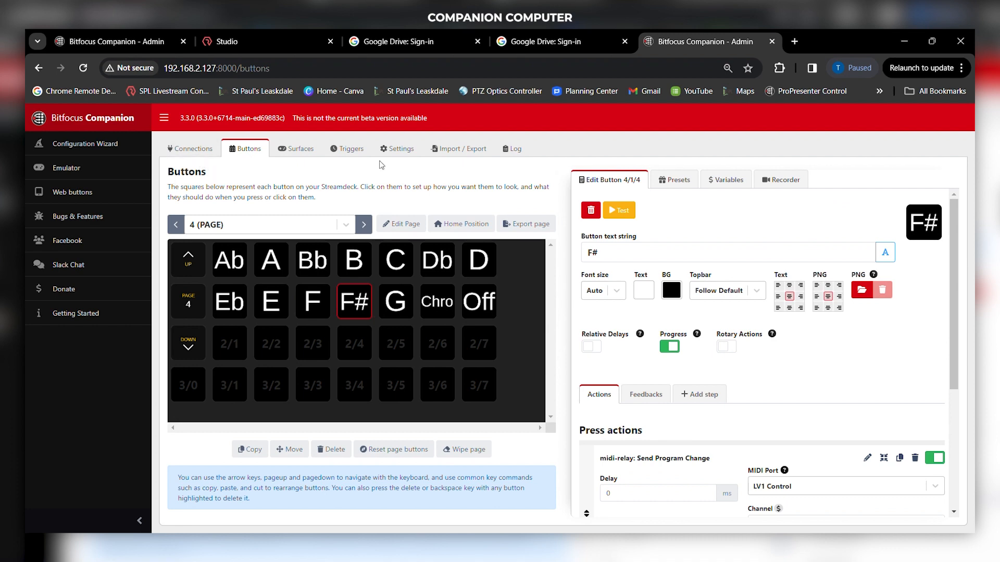
- Check the connections list and look through Companion's settings for the UDP, HTTP, OSC, RossTalk, Ember+ and Artnet remote control options
click(186, 150)
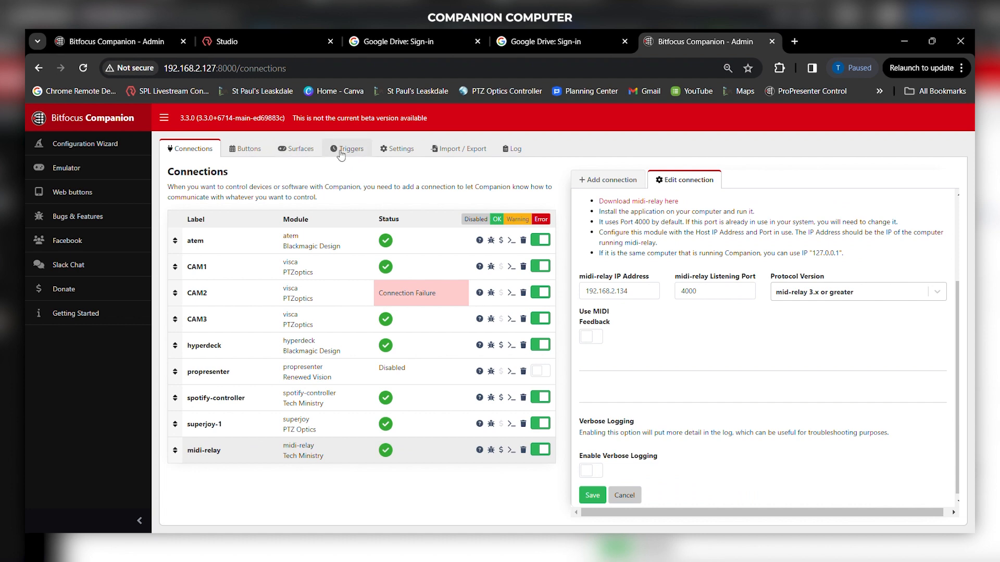
click(396, 151)
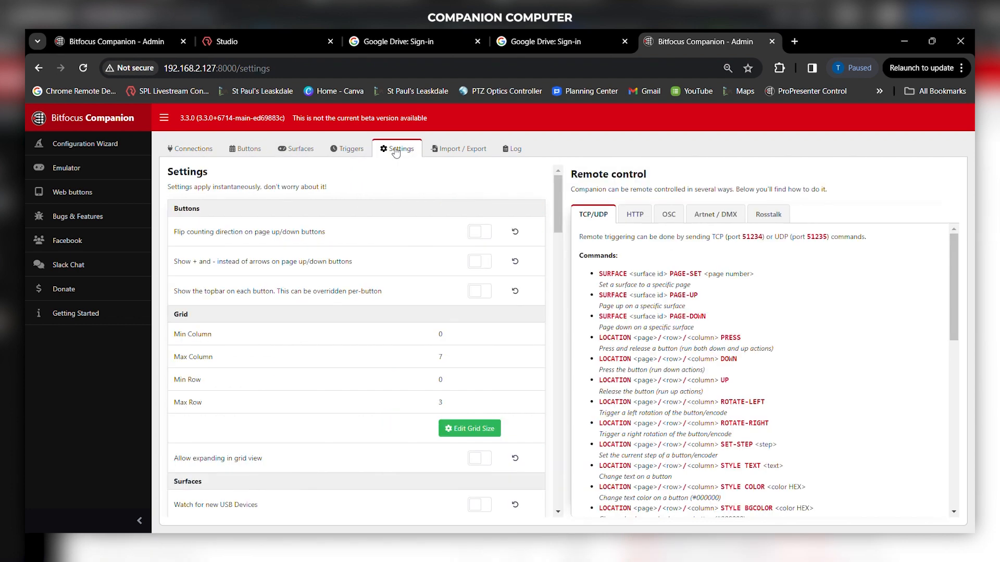
scroll(272, 377, down, 10)
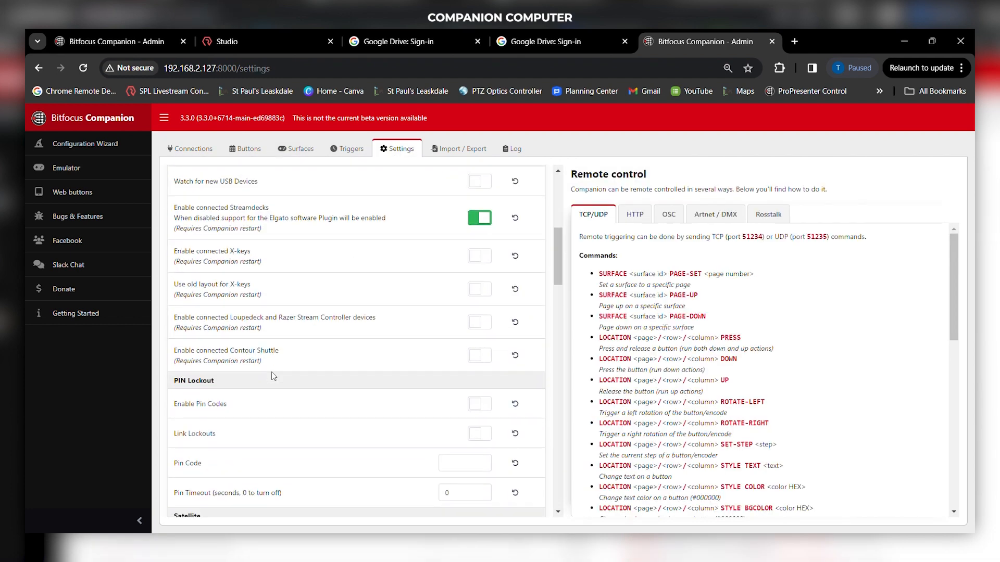
scroll(272, 376, down, 8)
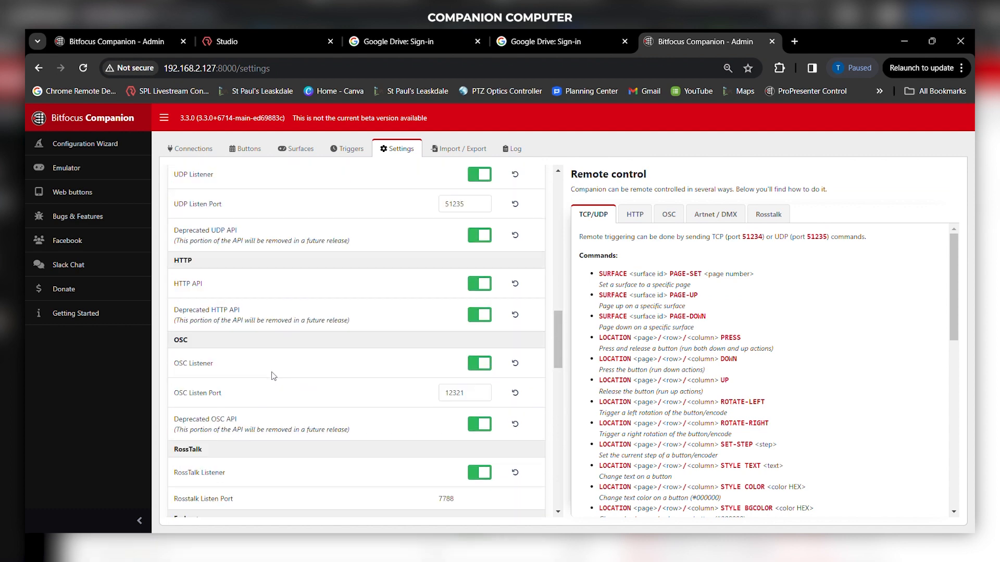
scroll(272, 375, down, 6)
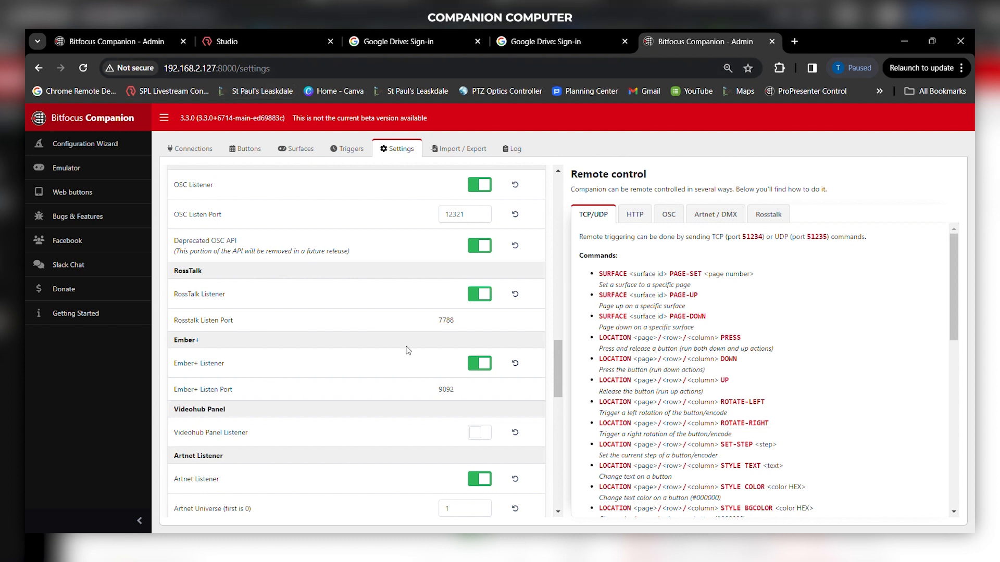
scroll(368, 333, up, 1)
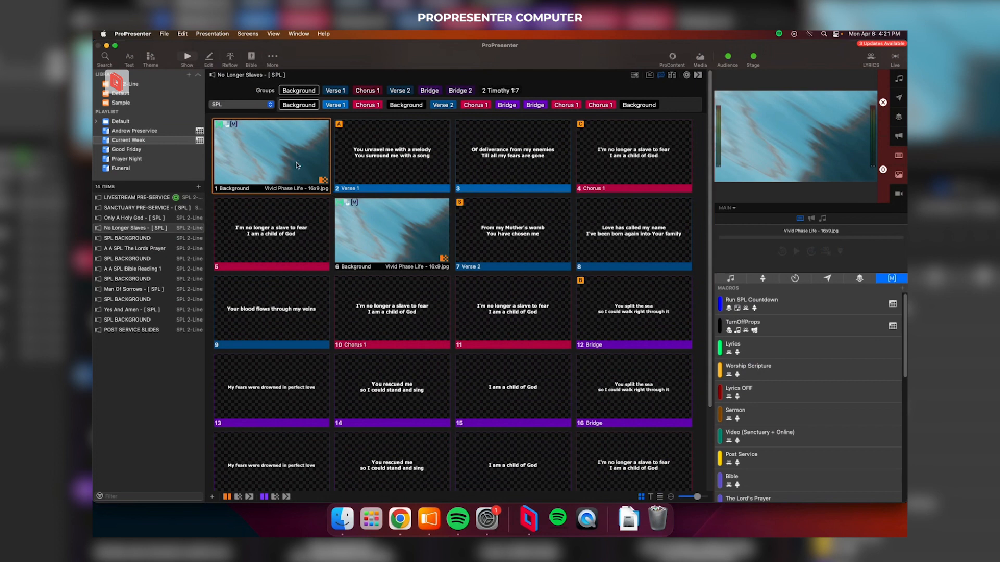
- Switch to ProPresenter and show the second Background slide, number 6, of No Longer Slaves
click(381, 229)
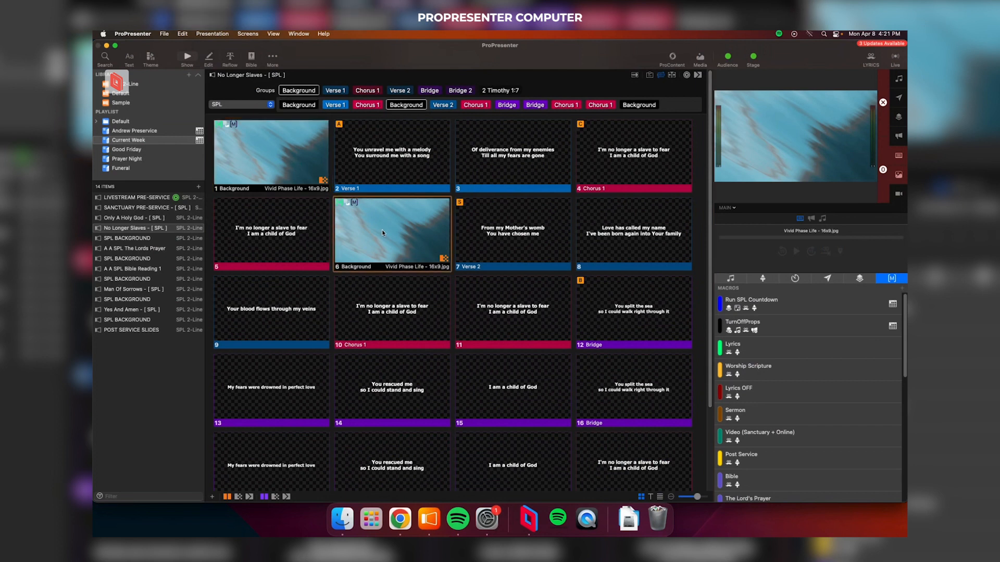
- Show the first Background slide of No Longer Slaves, followed by the first Background slide of Only A Holy God
click(301, 179)
click(159, 218)
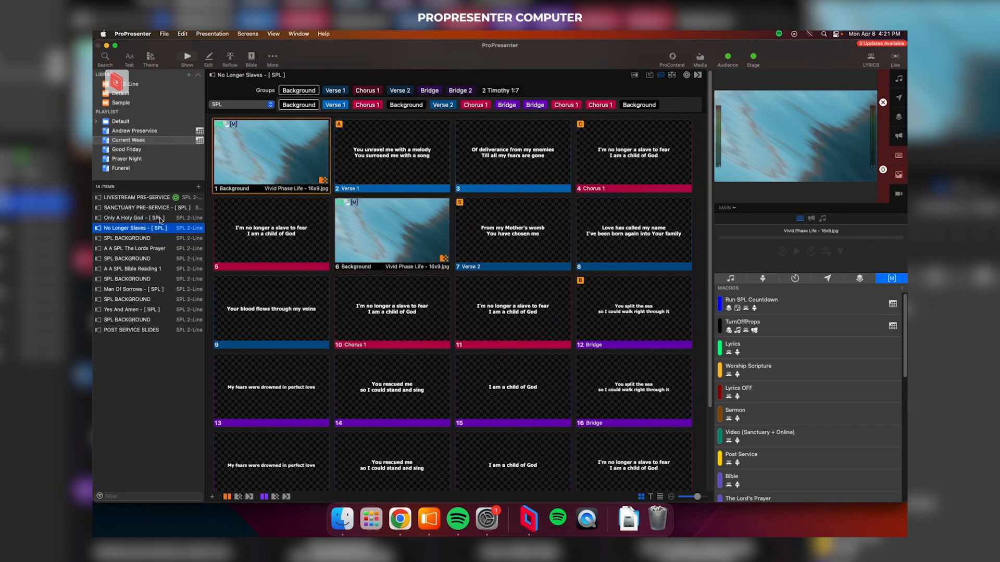
click(263, 166)
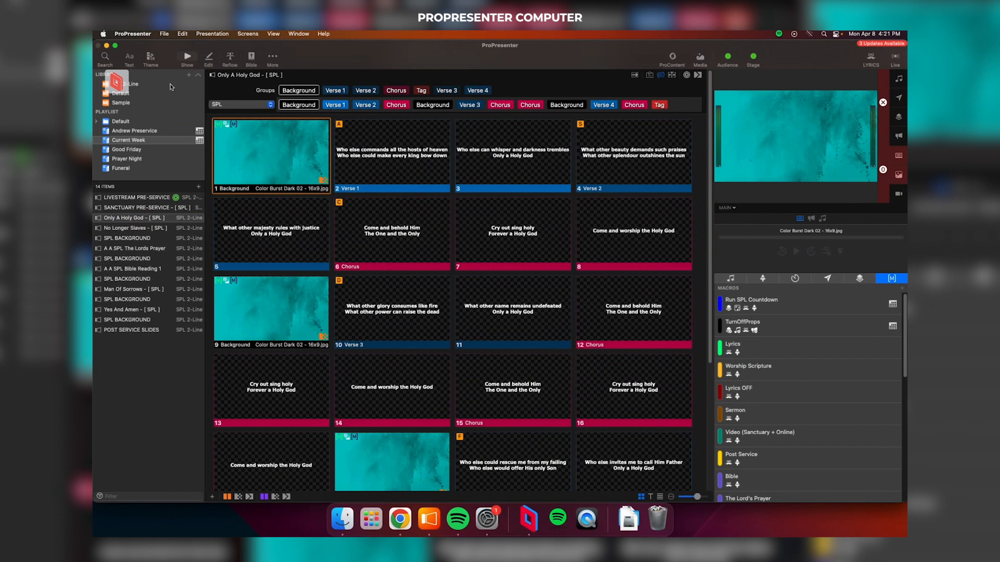
- Open ProPresenter's Devices settings and view the device types that can be added, including RossTalk
click(140, 35)
mouse_move(179, 75)
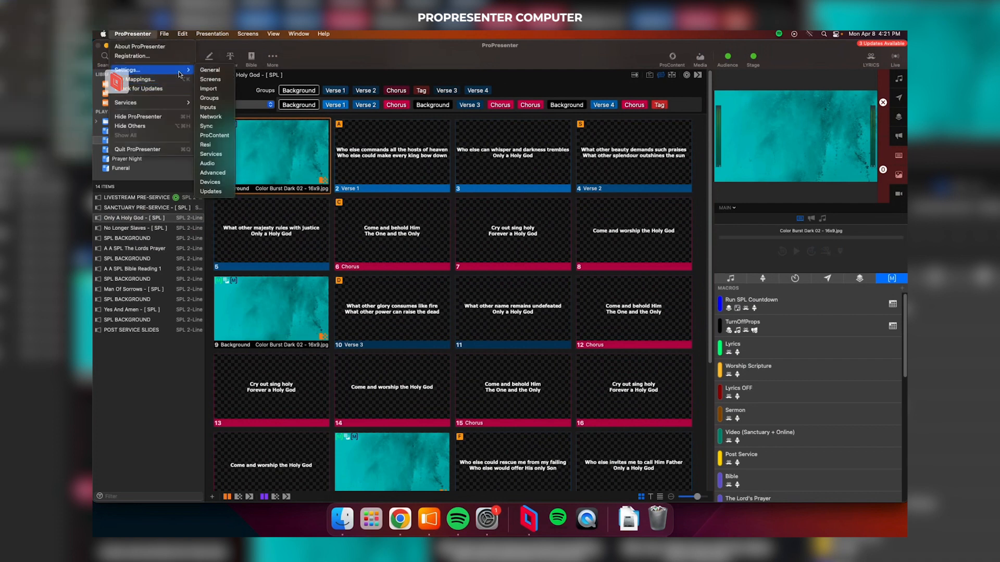
click(223, 185)
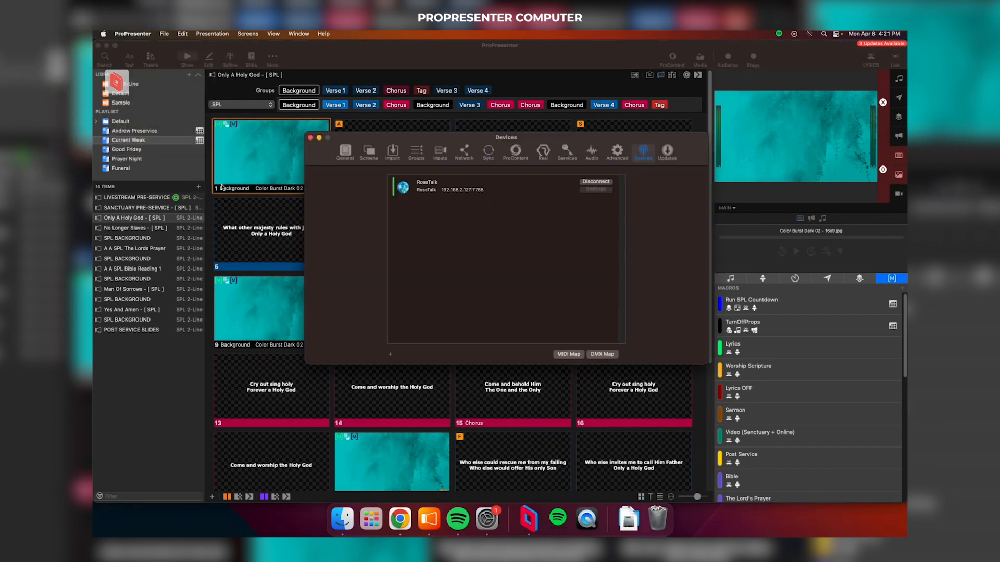
click(390, 355)
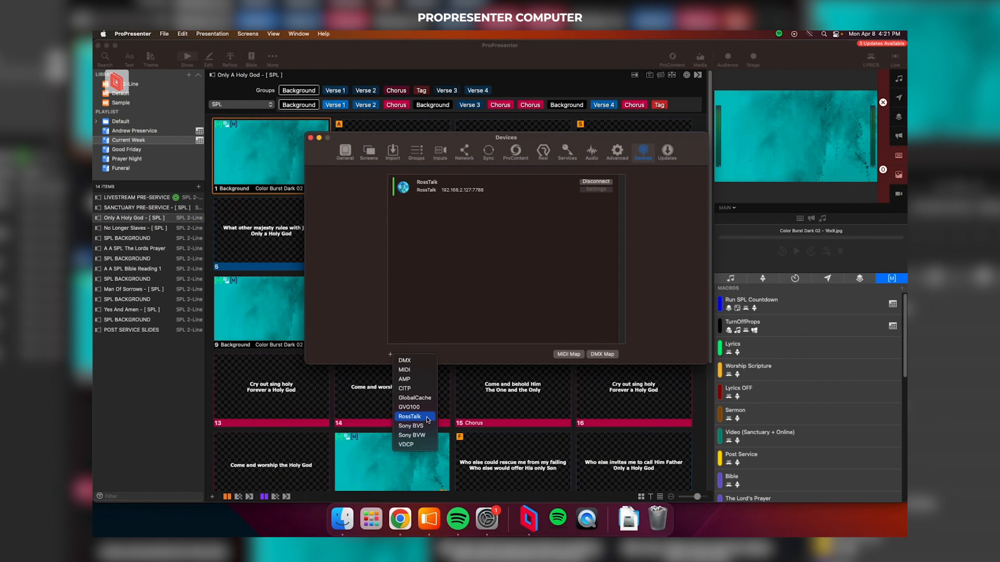
click(374, 279)
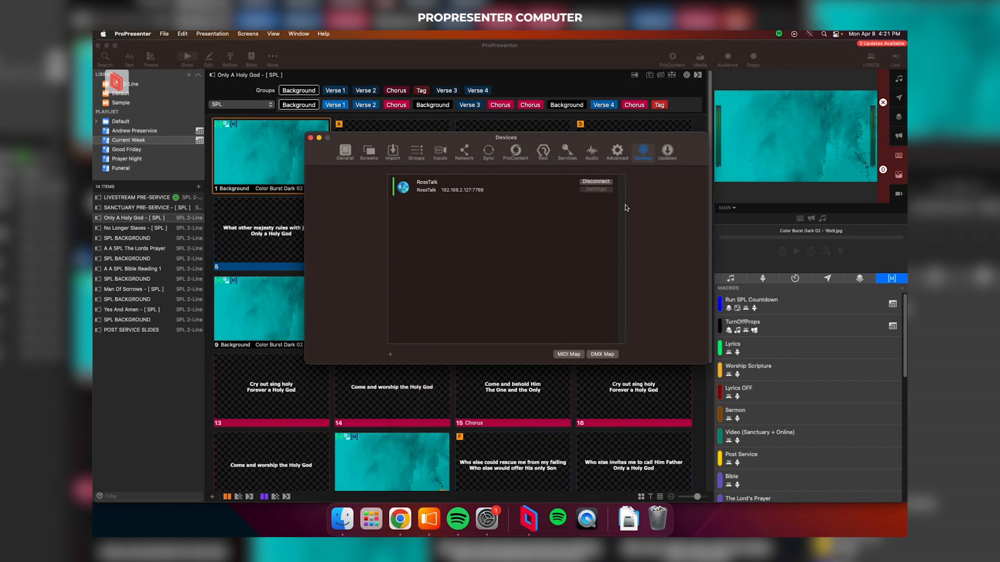
- Disconnect the RossTalk device and open its settings to examine the hardware, action, network interface, address and port
click(593, 182)
click(599, 190)
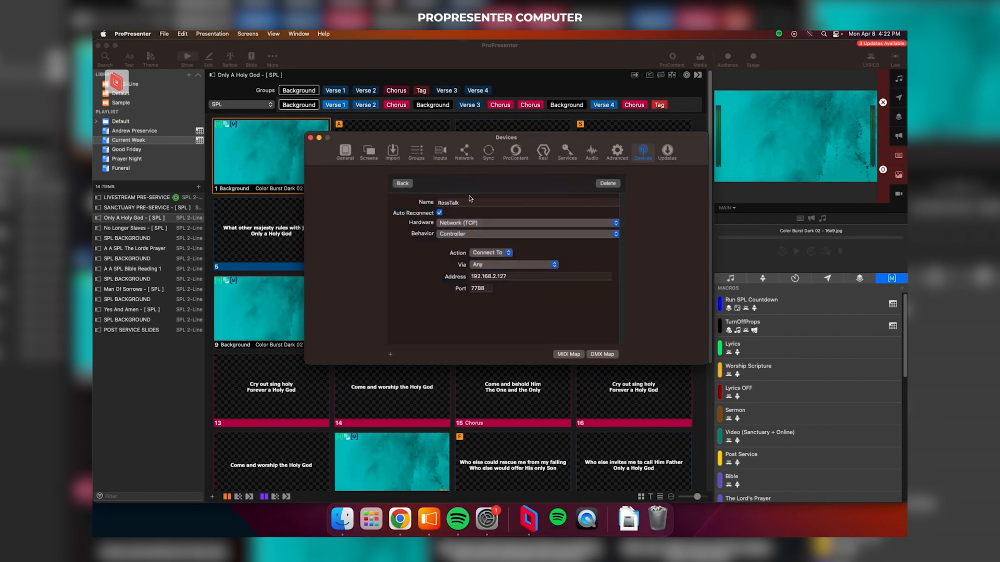
click(456, 224)
click(455, 225)
click(489, 254)
click(484, 266)
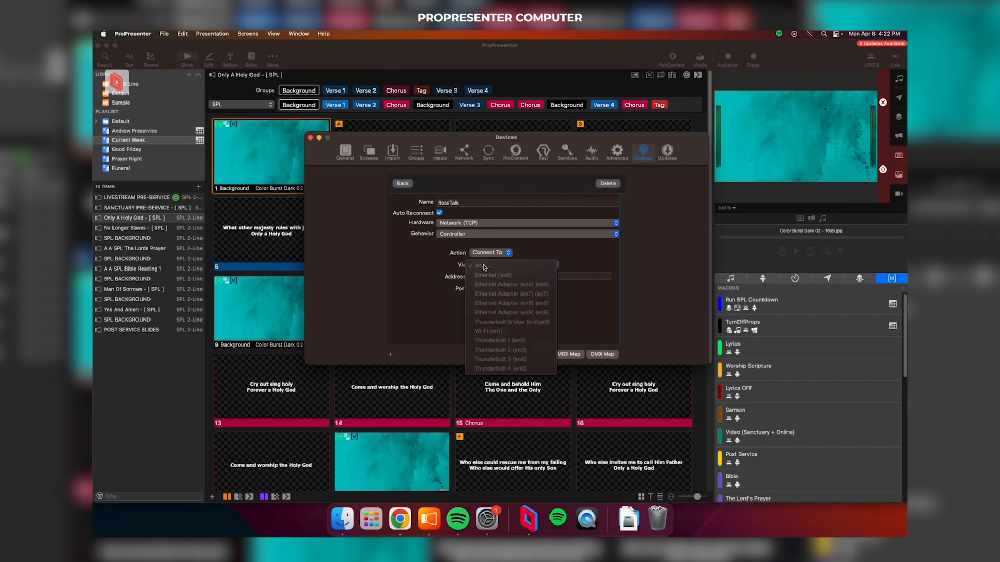
click(484, 267)
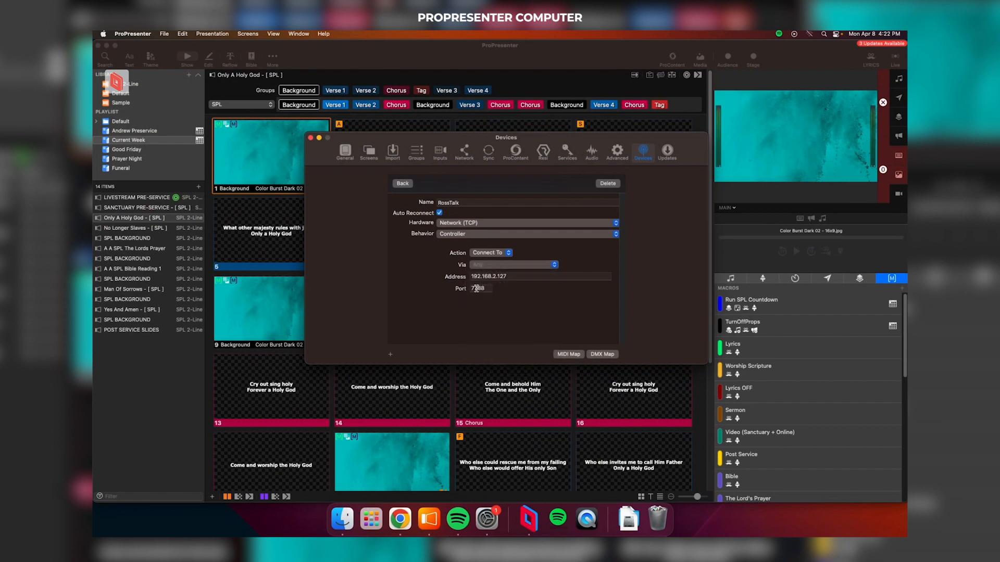
- Reconnect the RossTalk device and close the Devices settings
click(403, 184)
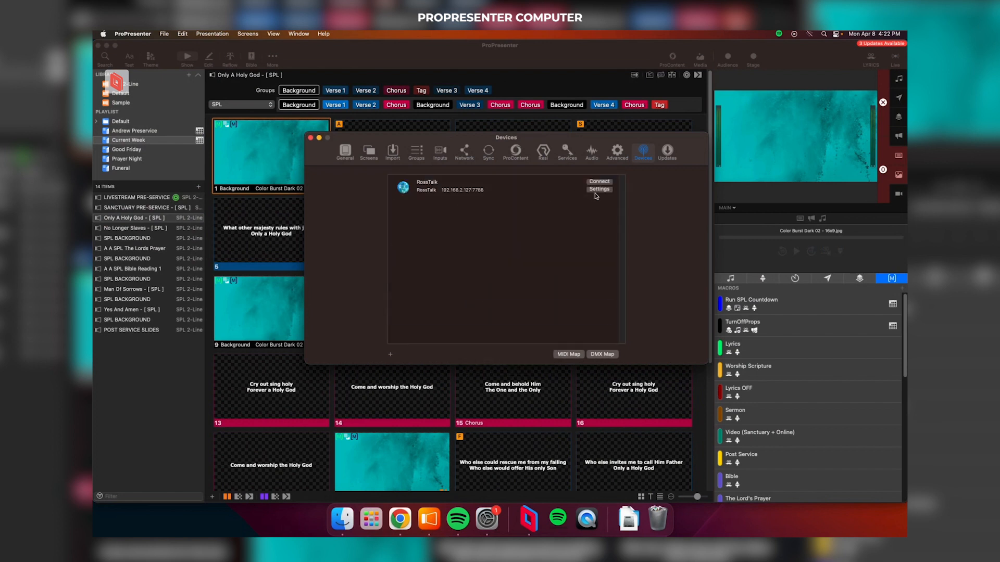
click(599, 181)
click(311, 138)
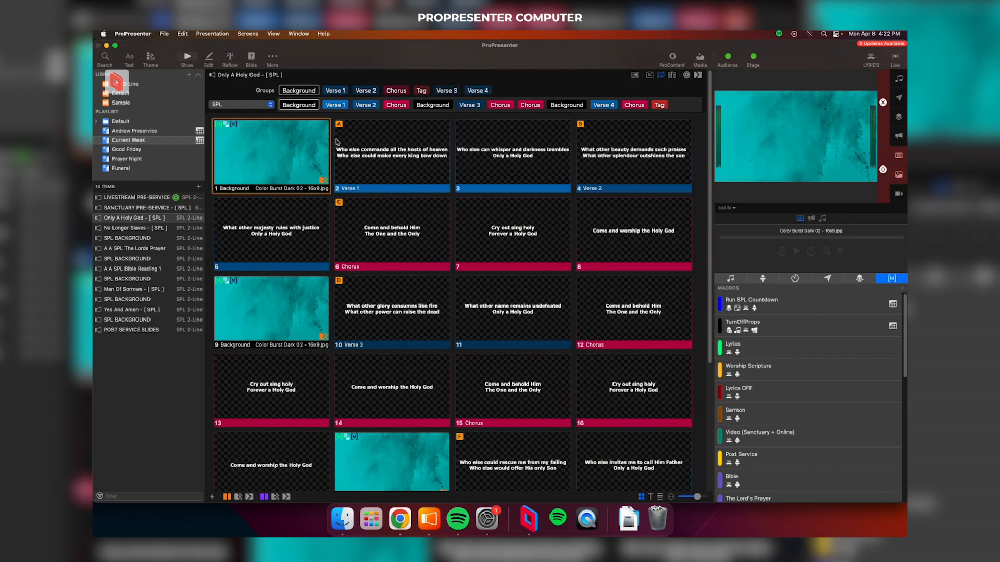
- Look through the key macros and open the Ab macro's Custom Control action to view its device, command and value
scroll(795, 413, down, 10)
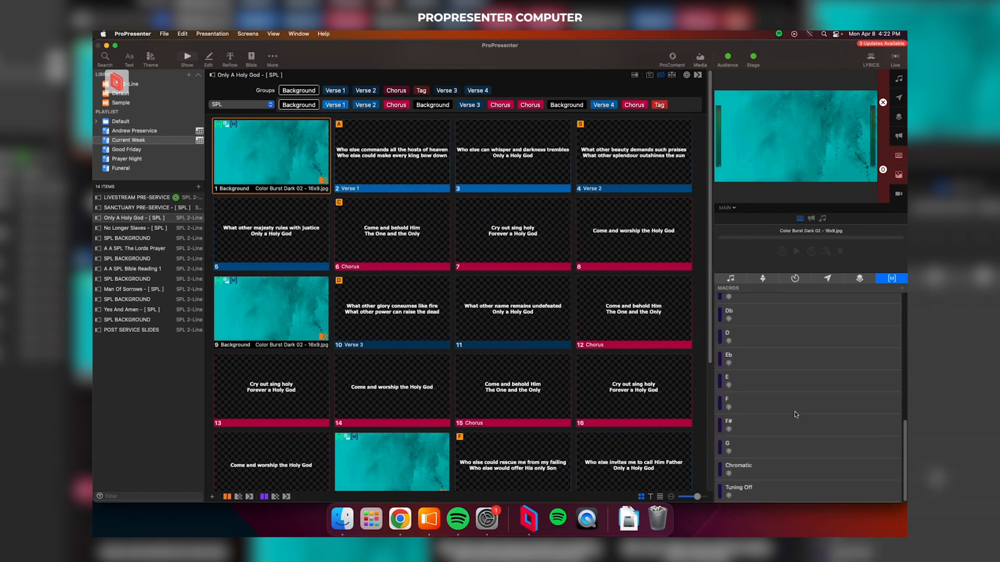
scroll(805, 384, up, 5)
scroll(806, 384, down, 5)
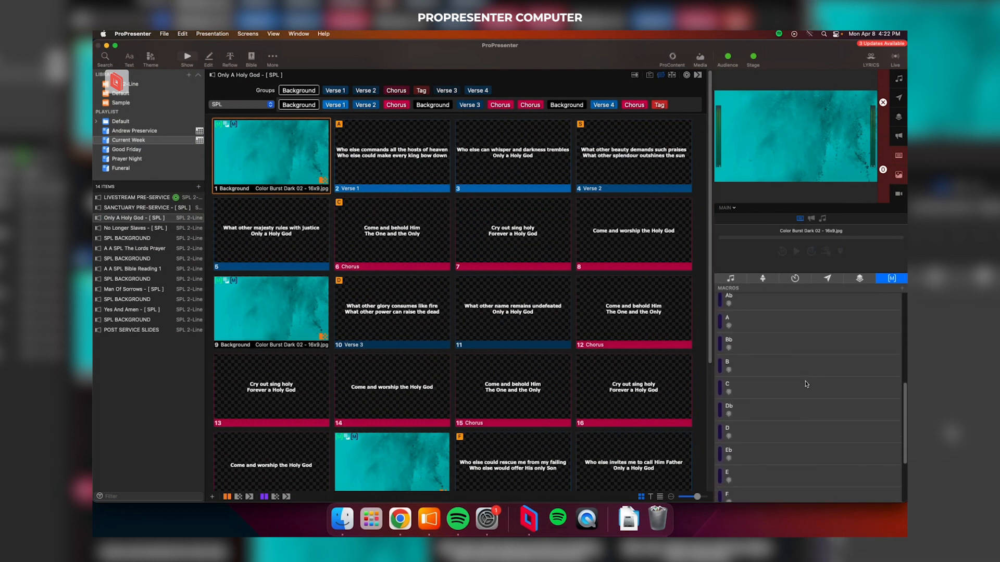
scroll(771, 442, up, 4)
right_click(768, 373)
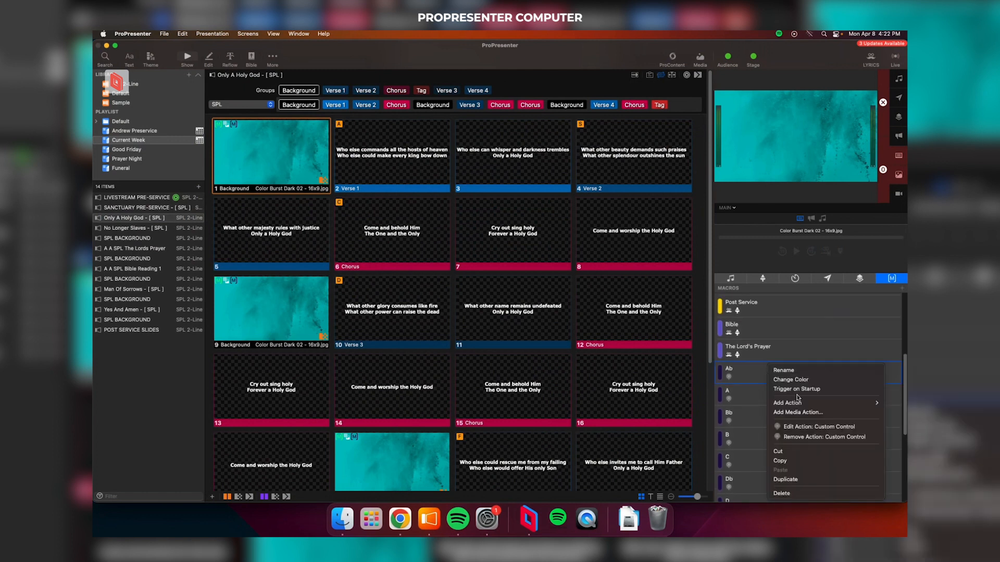
click(816, 431)
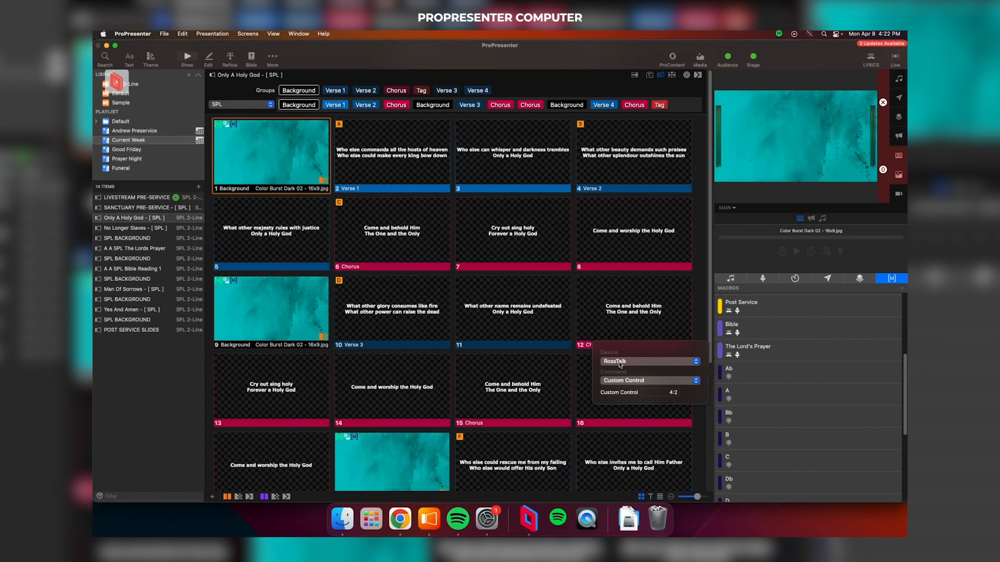
click(770, 377)
right_click(770, 377)
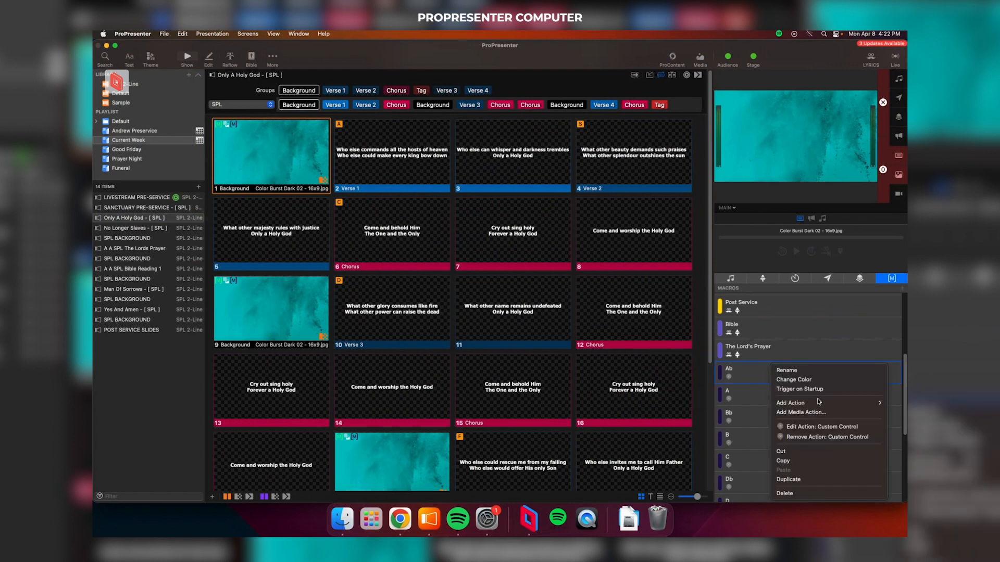
click(812, 424)
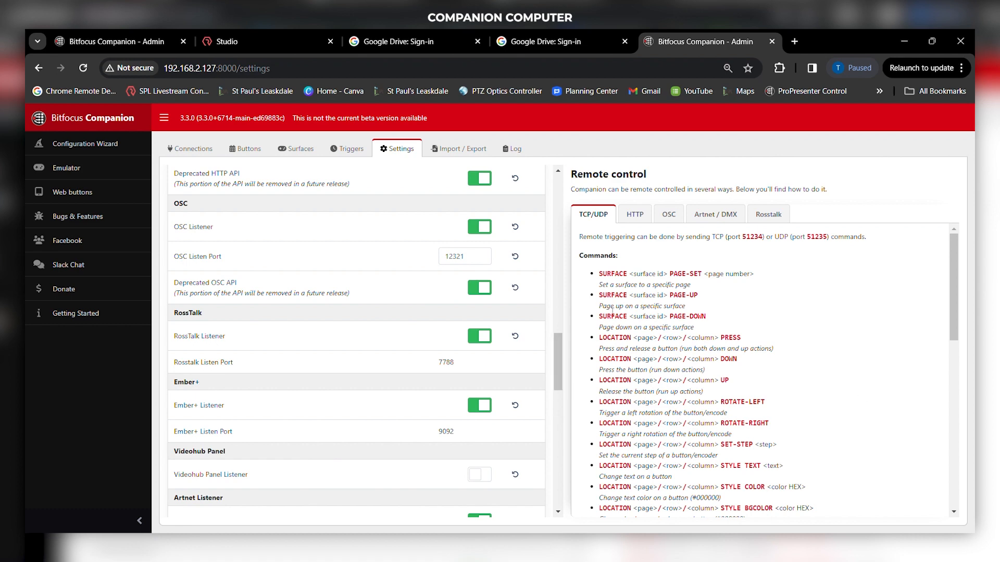
- Switch to Companion and open the Ab, Bb, B and C buttons on page 4 to compare their button locations
click(244, 149)
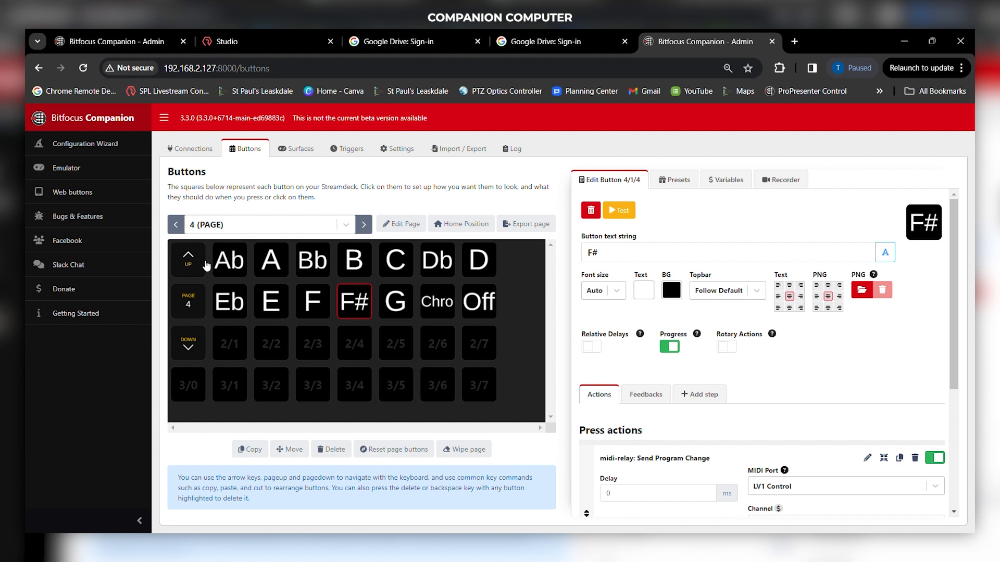
click(234, 268)
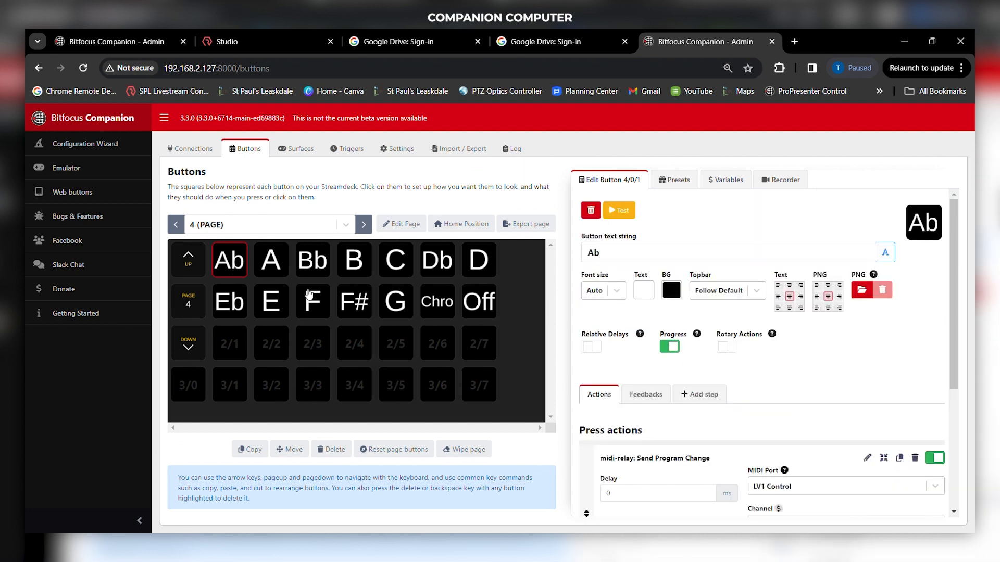
scroll(707, 350, down, 3)
click(328, 266)
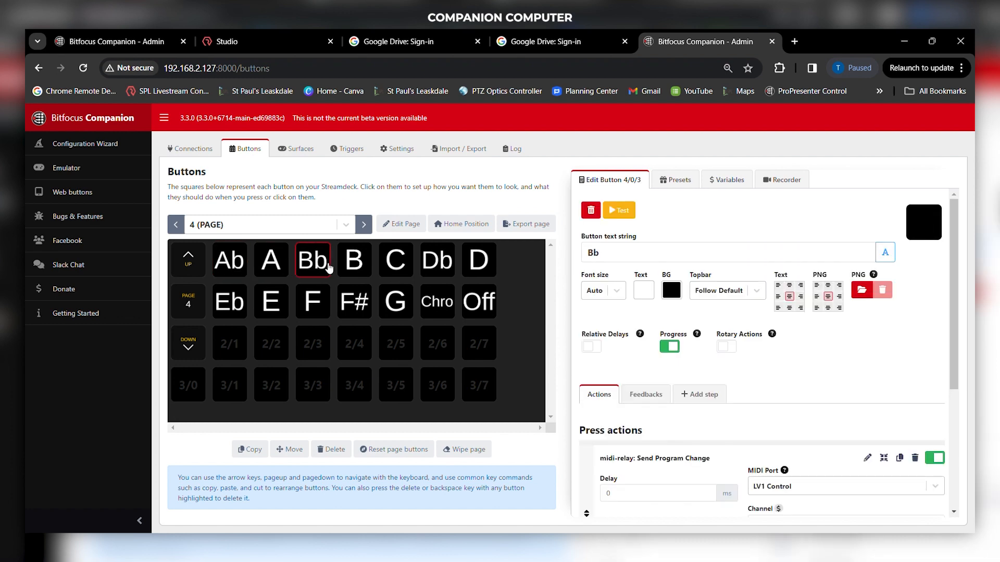
click(356, 265)
click(397, 265)
click(235, 269)
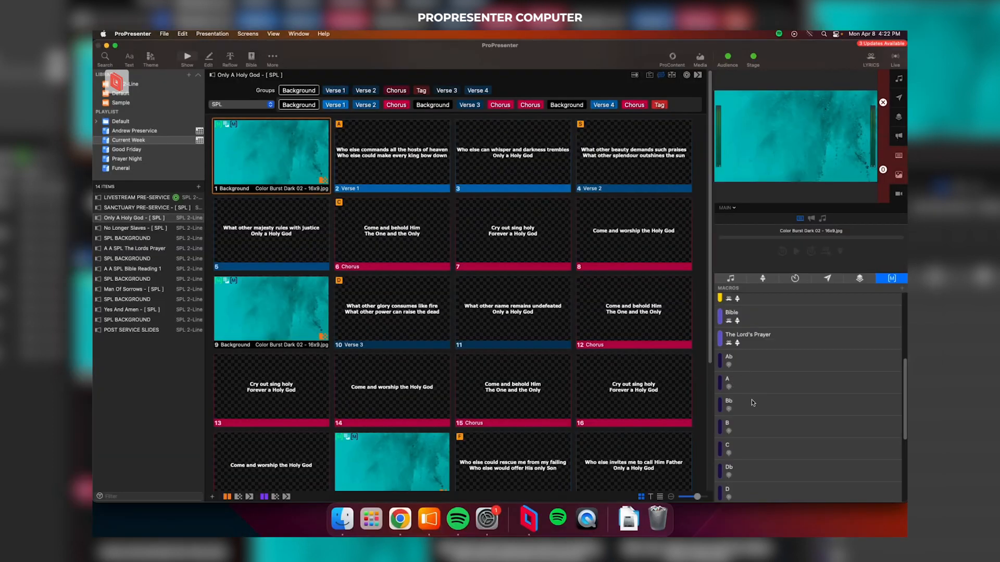
- Switch to ProPresenter, browse the key macros and view the action options for slide 1 of Only A Holy God
scroll(752, 403, down, 4)
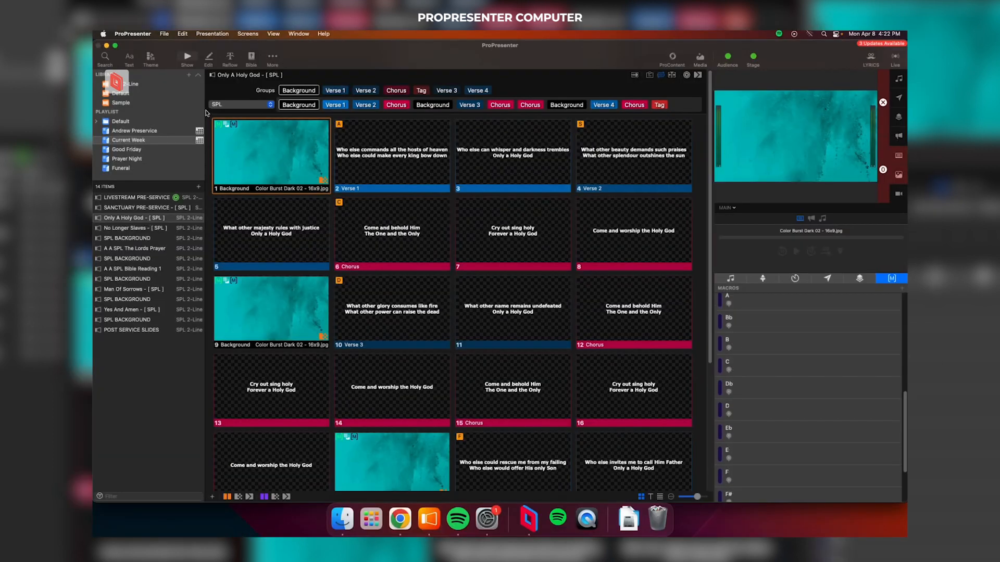
right_click(257, 126)
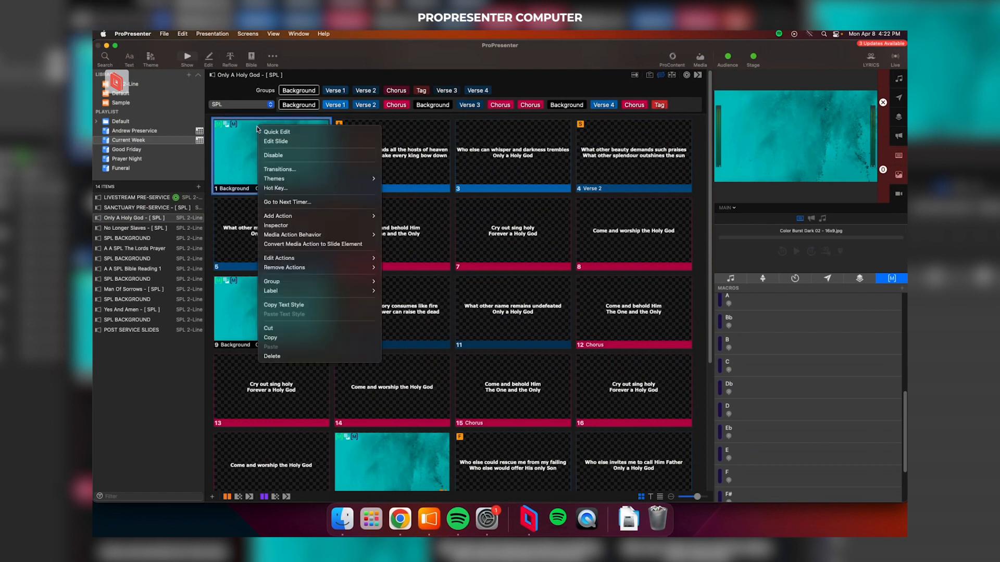
mouse_move(351, 268)
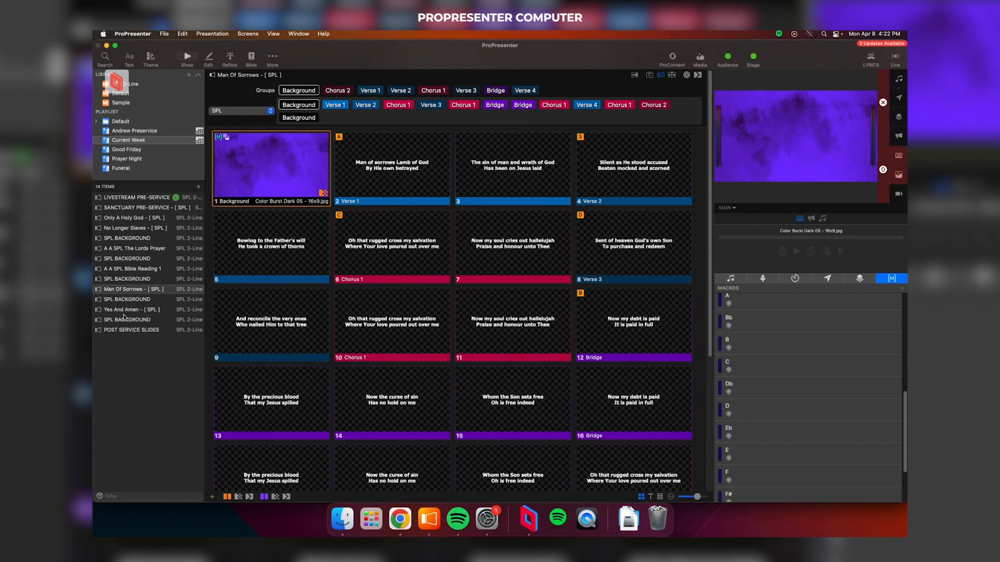
- Look through the Man Of Sorrows slides down to the closing Background slide
scroll(313, 192, down, 1)
scroll(287, 183, down, 5)
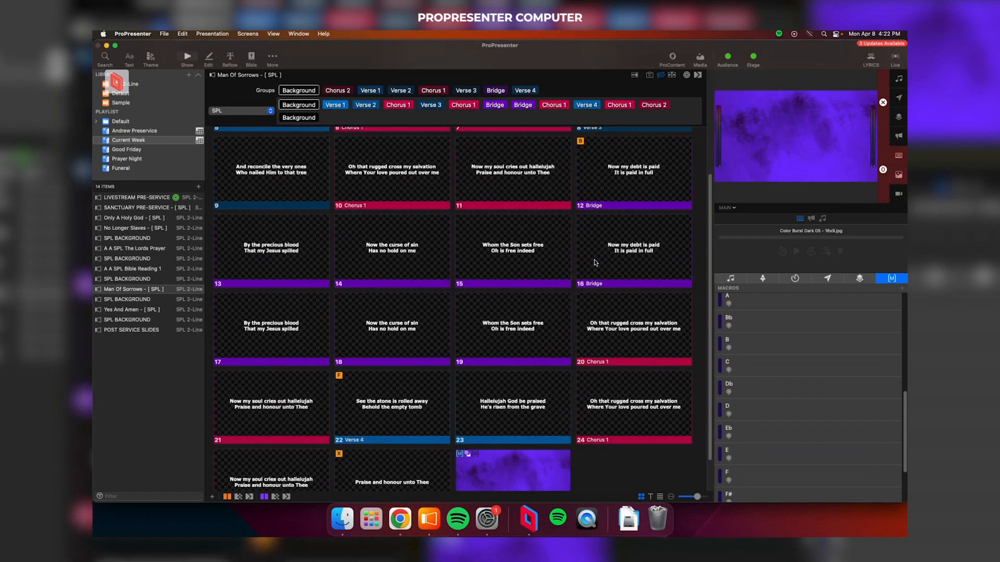
scroll(622, 421, down, 2)
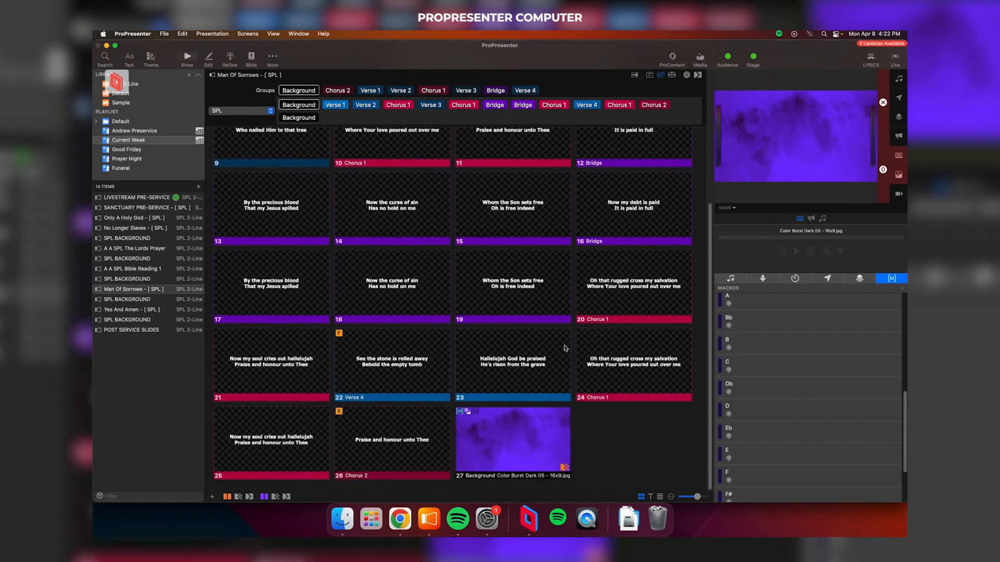
- Open Yes And Amen and examine where its Background slides with actions are placed in the song
click(156, 311)
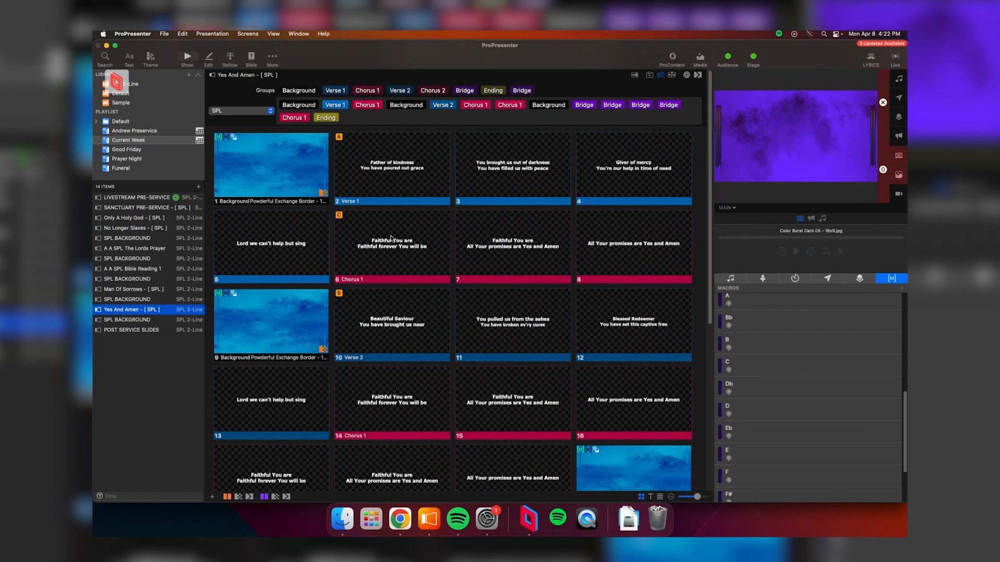
scroll(390, 237, down, 3)
scroll(391, 237, up, 3)
scroll(391, 237, down, 3)
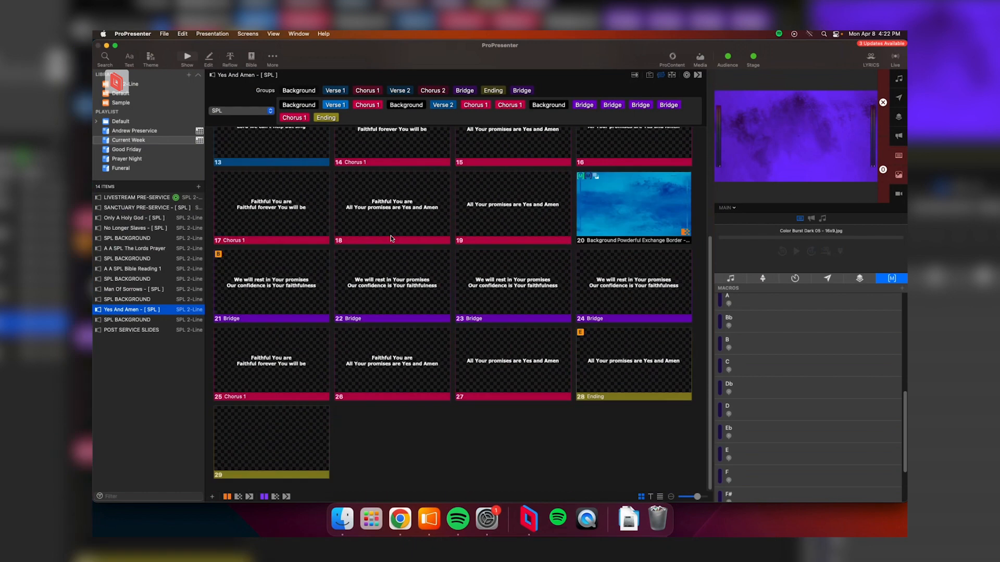
scroll(392, 238, up, 3)
scroll(390, 273, down, 5)
scroll(391, 276, up, 5)
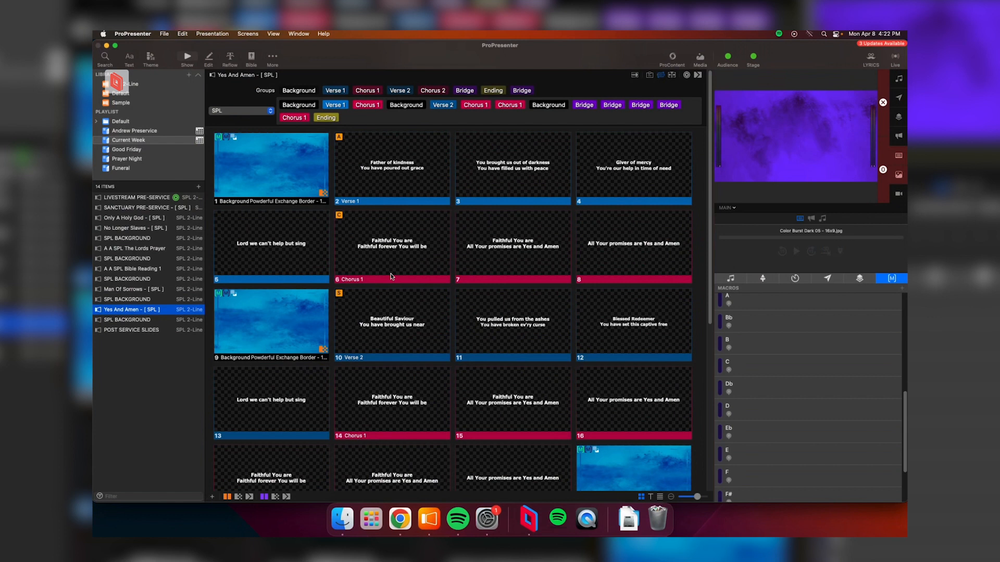
- Show the first Background slide of Only A Holy God, that of No Longer Slaves, and that of Only A Holy God again
click(139, 220)
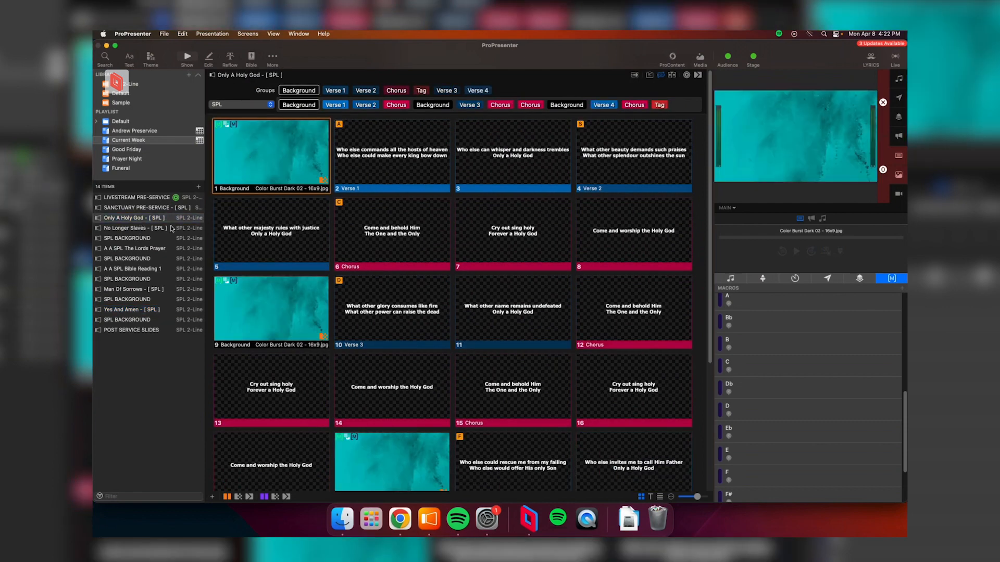
click(168, 229)
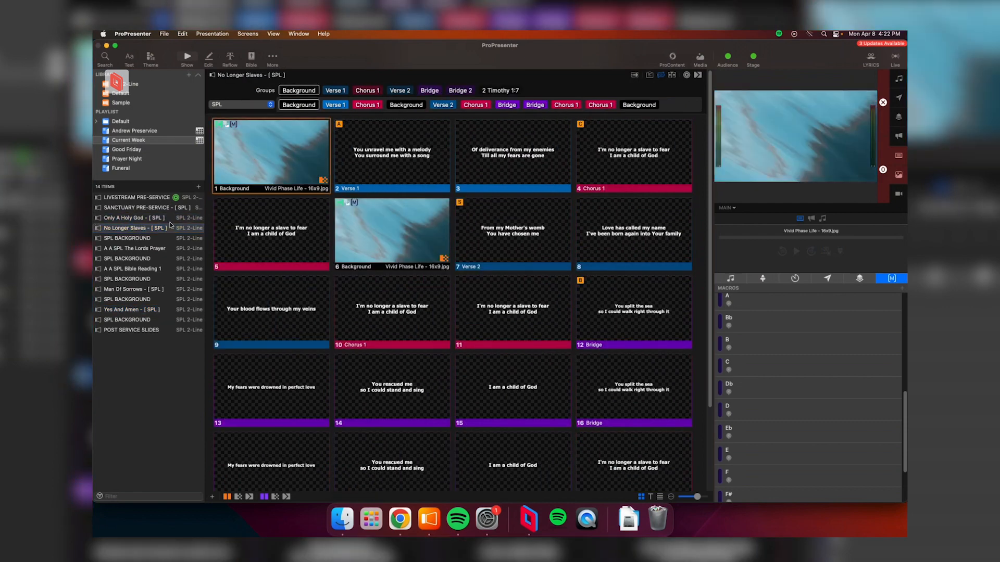
click(180, 218)
click(248, 170)
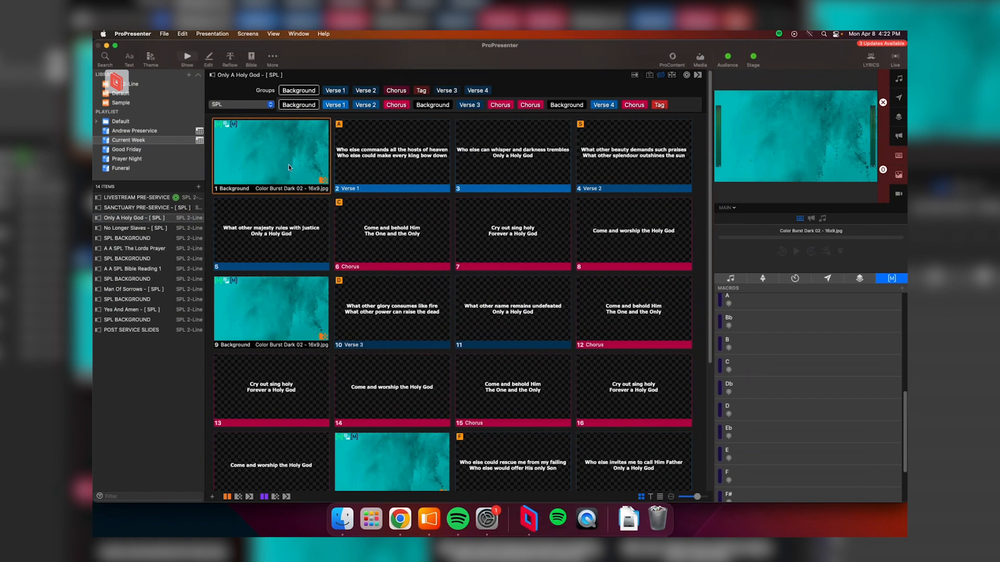
scroll(289, 165, down, 5)
scroll(288, 165, up, 5)
scroll(289, 164, down, 5)
scroll(289, 167, up, 5)
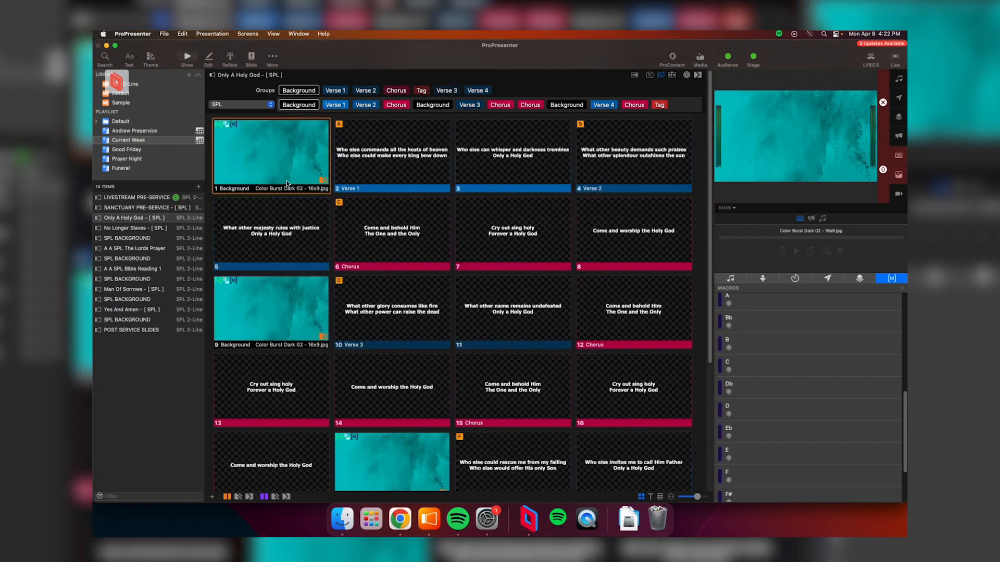